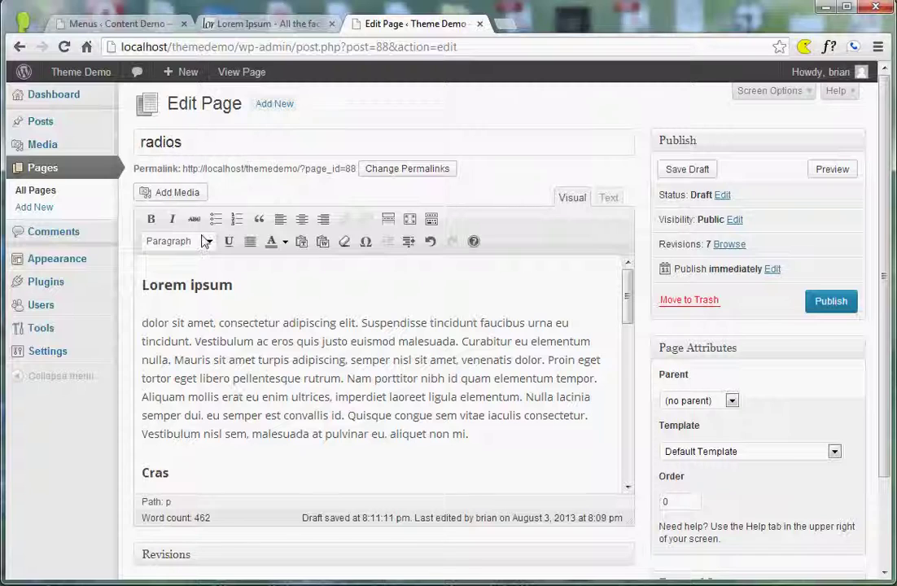
- Place the insertion point after "Vestibulum a" in the first paragraph and open the media library for inserting an image
{"action": "left_click", "coordinate": [260, 341]}
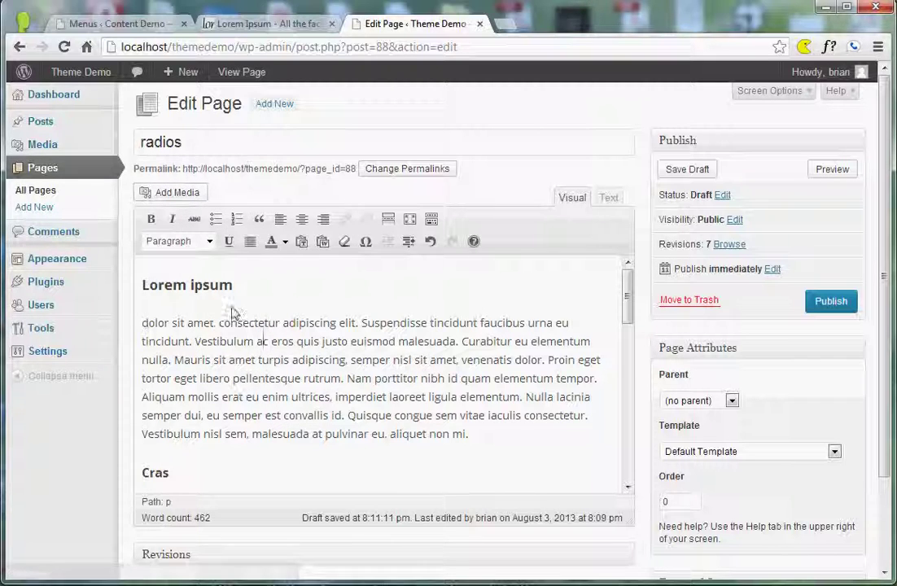
{"action": "left_click", "coordinate": [179, 199]}
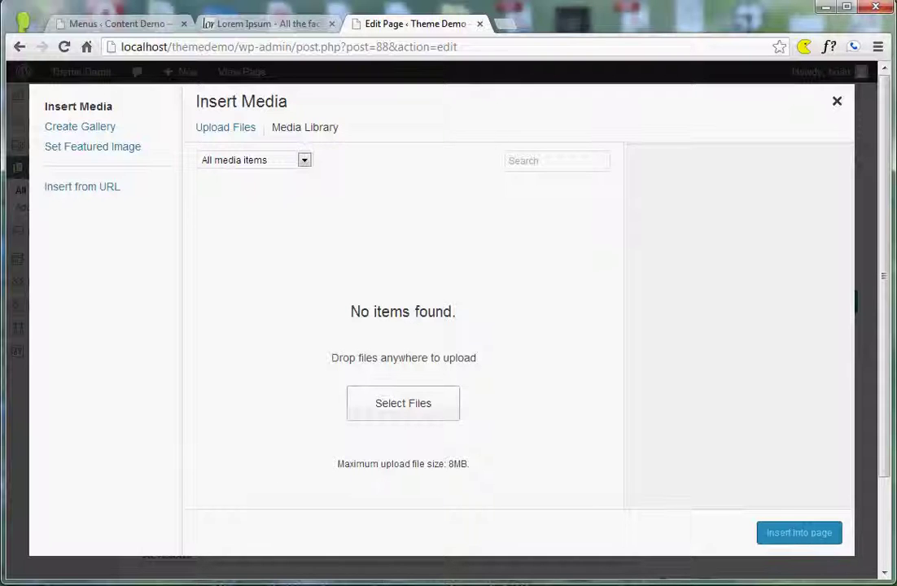
{"action": "left_click", "coordinate": [398, 411]}
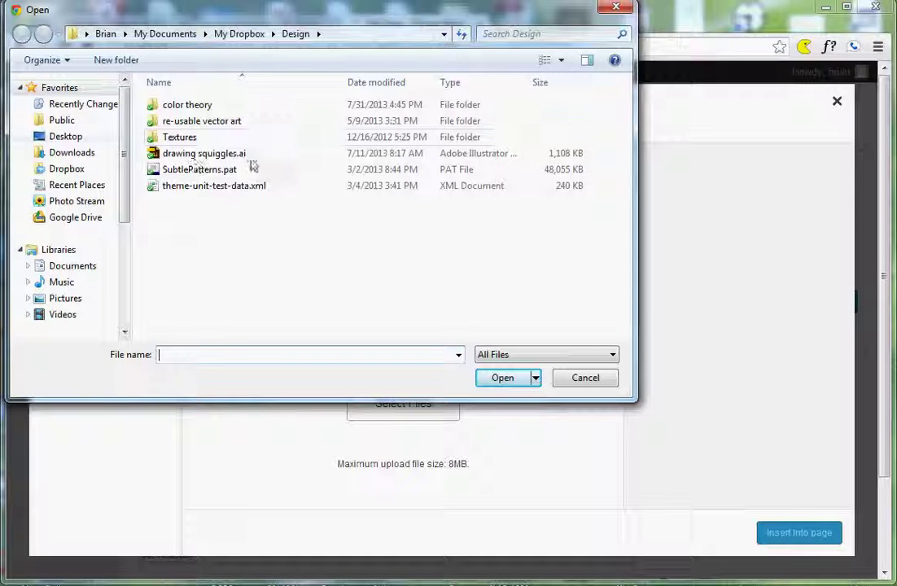
{"action": "left_click", "coordinate": [614, 10]}
- Switch to the file explorer and upload all ten radio photos from the wordpress "photos" folder into the media library
{"action": "key", "text": "alt+Tab"}
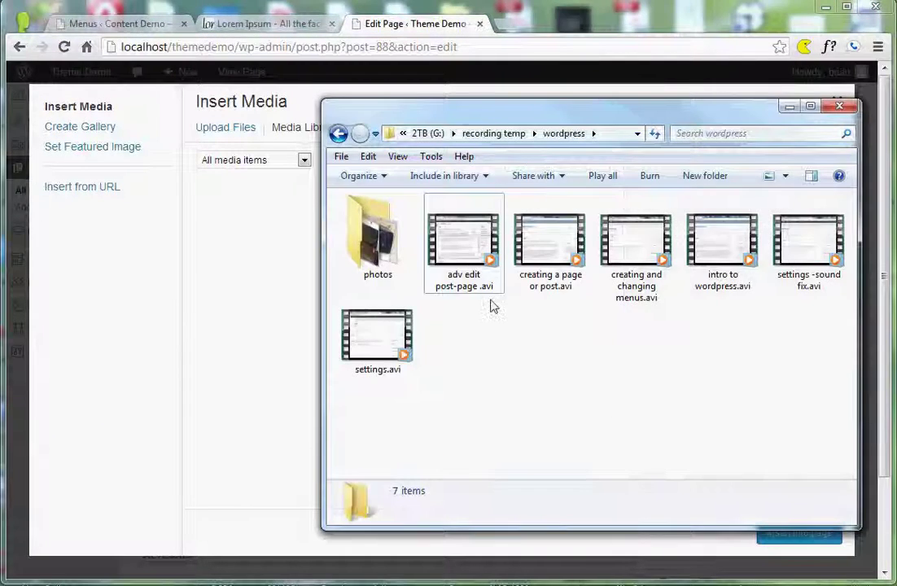
{"action": "double_click", "coordinate": [379, 271]}
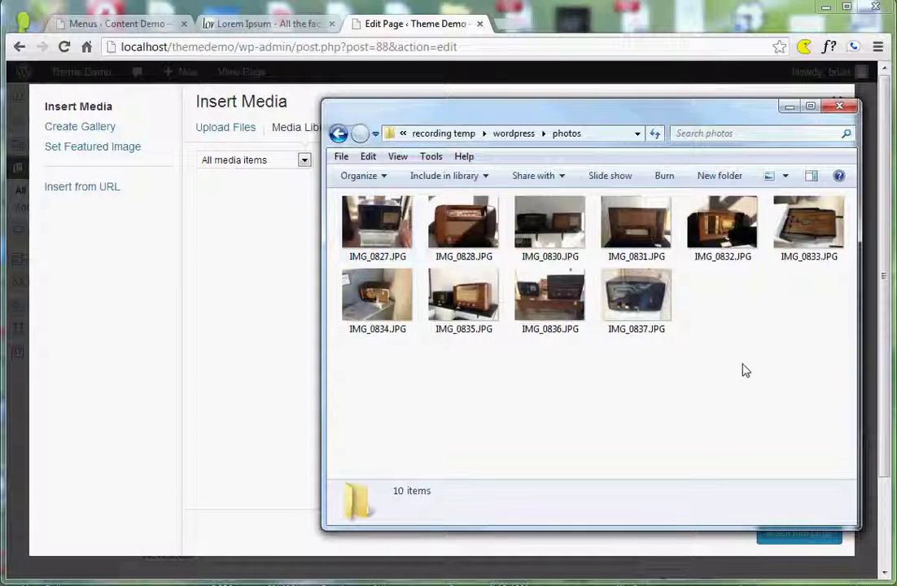
{"action": "left_click_drag", "start_coordinate": [377, 224], "coordinate": [455, 326]}
{"action": "left_click_drag", "start_coordinate": [835, 349], "coordinate": [289, 287]}
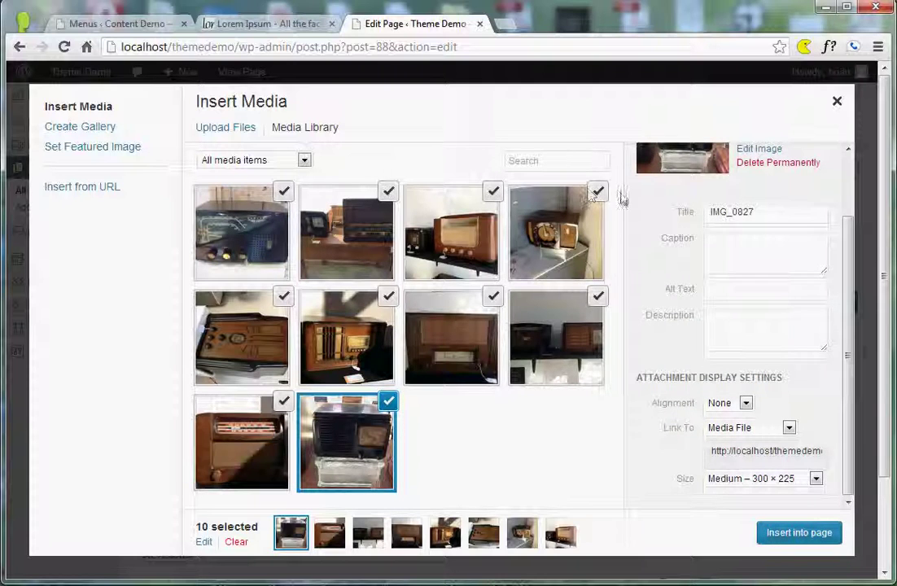
- Clear the selection of uploaded photos and select only IMG_0827.jpg, the black radio on the glass block
{"action": "left_click", "coordinate": [282, 195]}
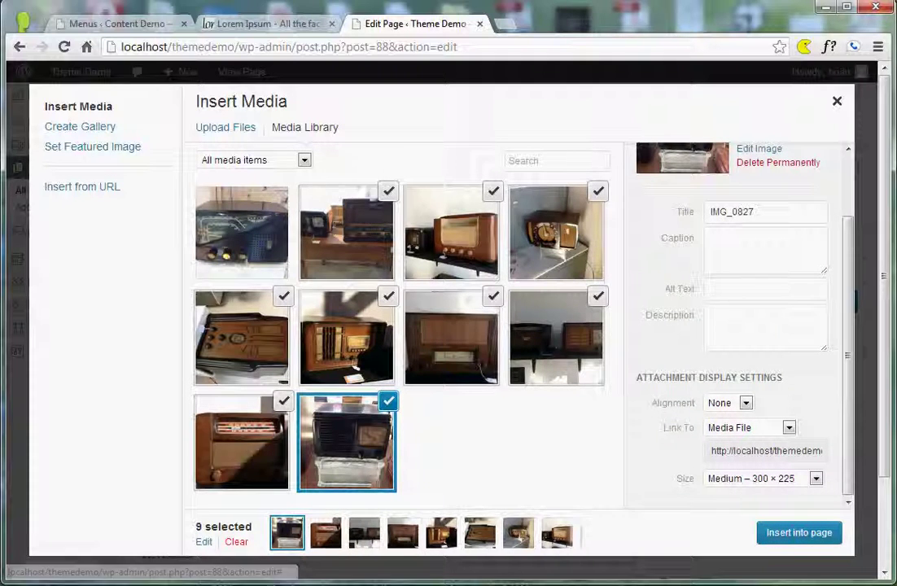
{"action": "left_click", "coordinate": [388, 191]}
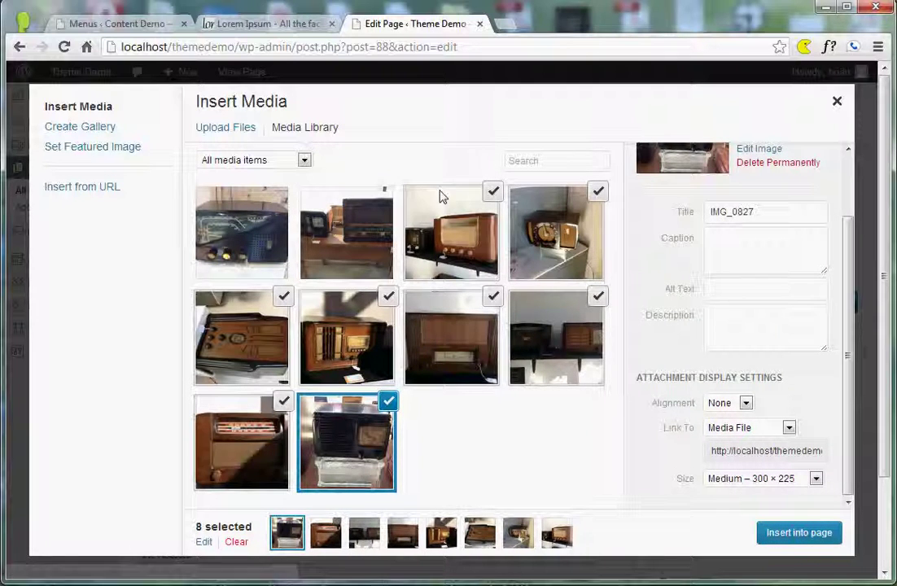
{"action": "right_click", "coordinate": [240, 542]}
{"action": "key", "text": "Escape"}
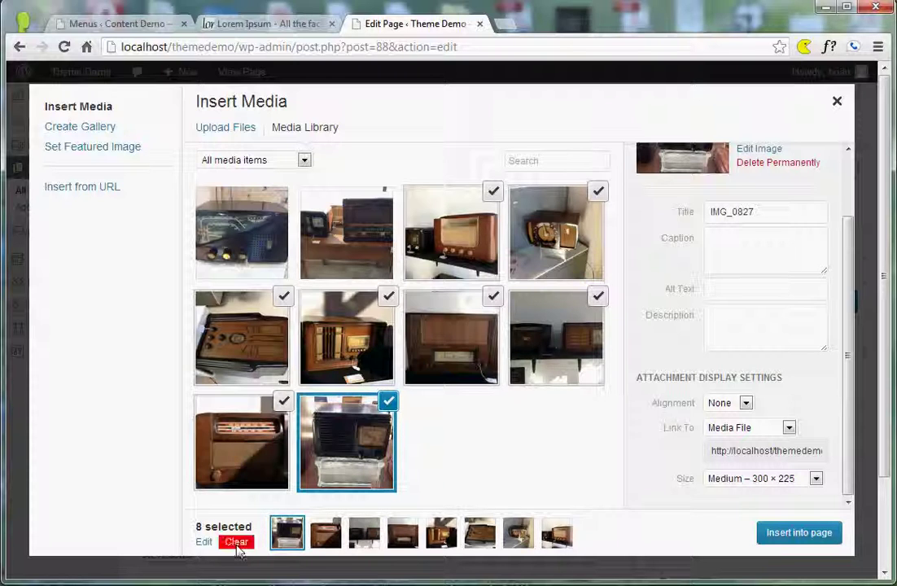
{"action": "left_click", "coordinate": [236, 542]}
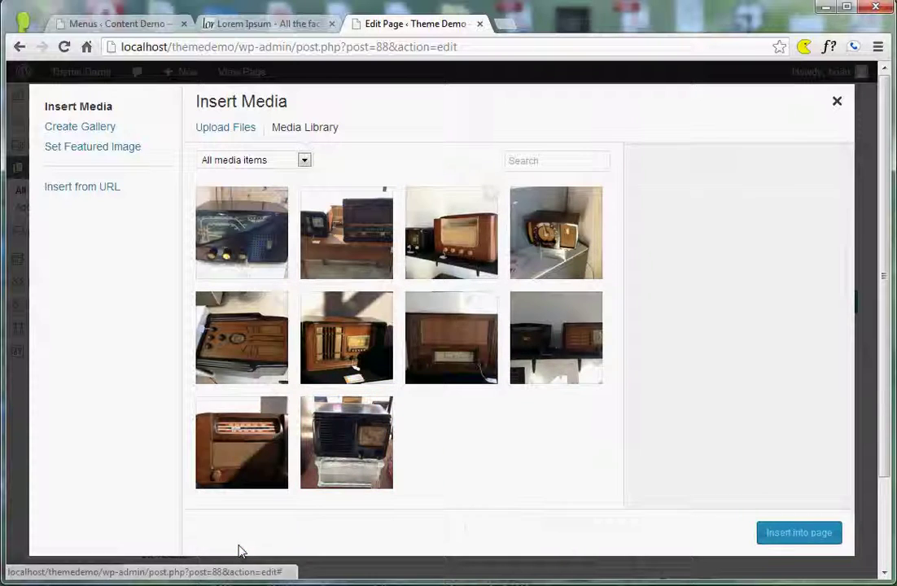
{"action": "left_click", "coordinate": [344, 431]}
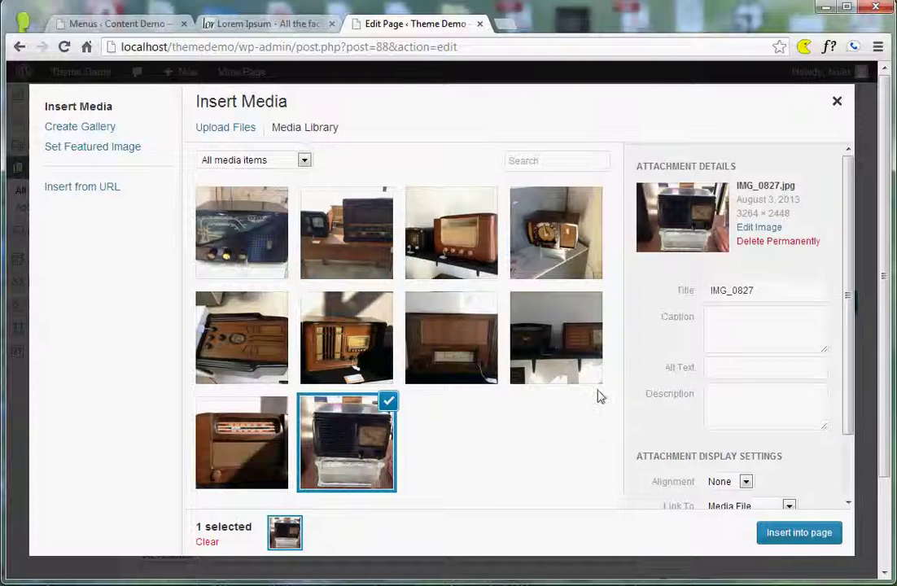
- Change the title of the selected photo to "Radio on Ice"
{"action": "double_click", "coordinate": [718, 298]}
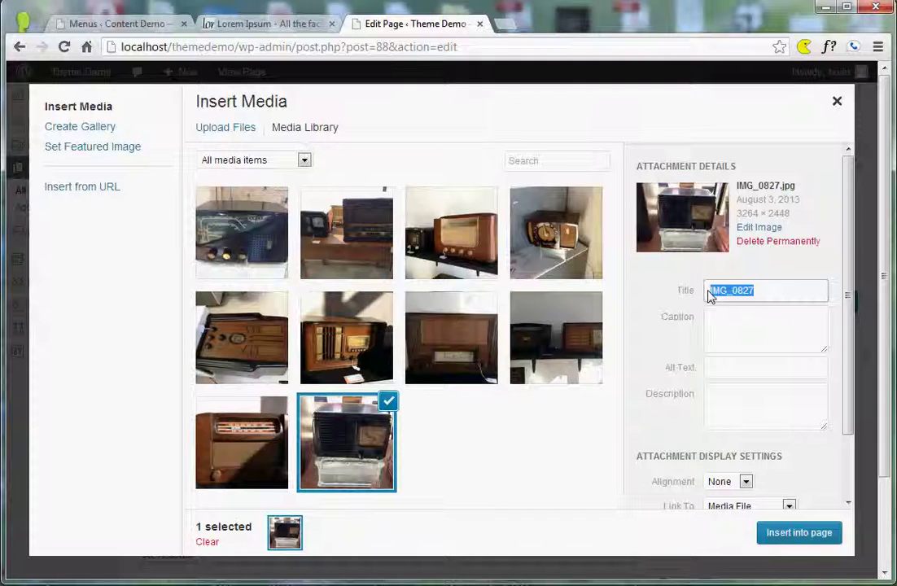
{"action": "type", "text": "Radi"}
{"action": "type", "text": "o on C"}
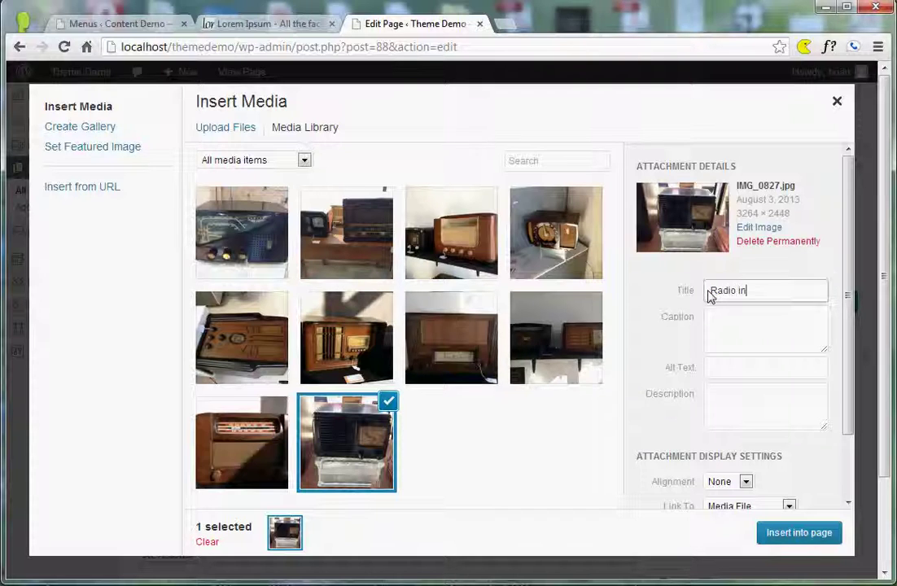
{"action": "key", "text": "BackSpace"}
{"action": "type", "text": "Ice"}
- Give the photo the caption "this radio isn't really on ice"
{"action": "left_click", "coordinate": [776, 340]}
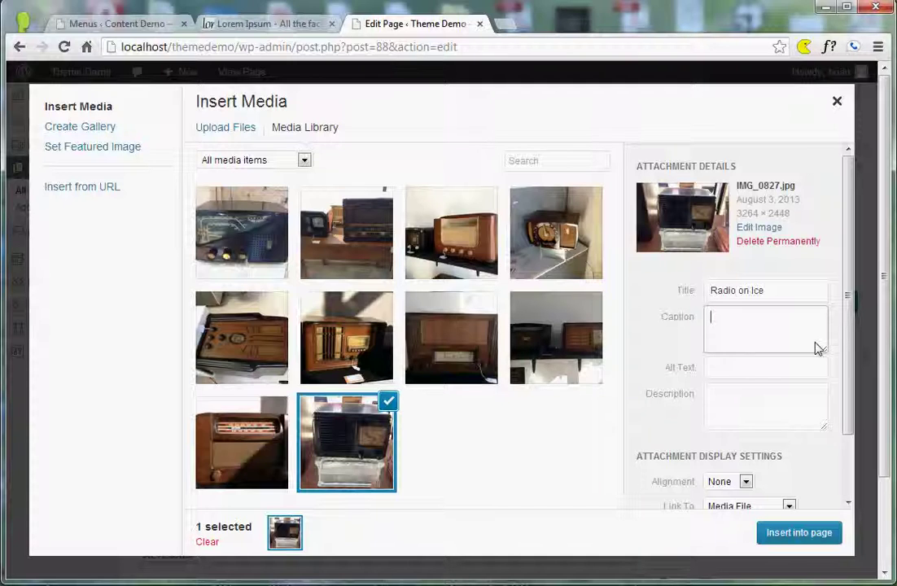
{"action": "type", "text": "chec"}
{"action": "key", "text": "BackSpace"}
{"action": "key", "text": "BackSpace"}
{"action": "key", "text": "BackSpace"}
{"action": "key", "text": "BackSpace"}
{"action": "type", "text": "this reo"}
{"action": "key", "text": "BackSpace"}
{"action": "key", "text": "BackSpace"}
{"action": "type", "text": "adio isn't really"}
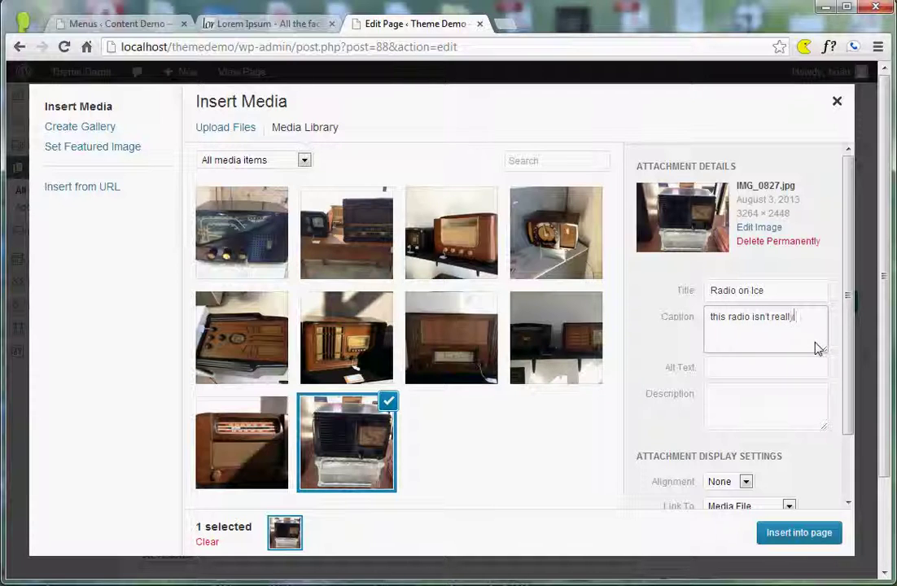
{"action": "type", "text": " oo ice"}
- Set the photo's alternative text to "an old radio"
{"action": "left_click", "coordinate": [755, 377]}
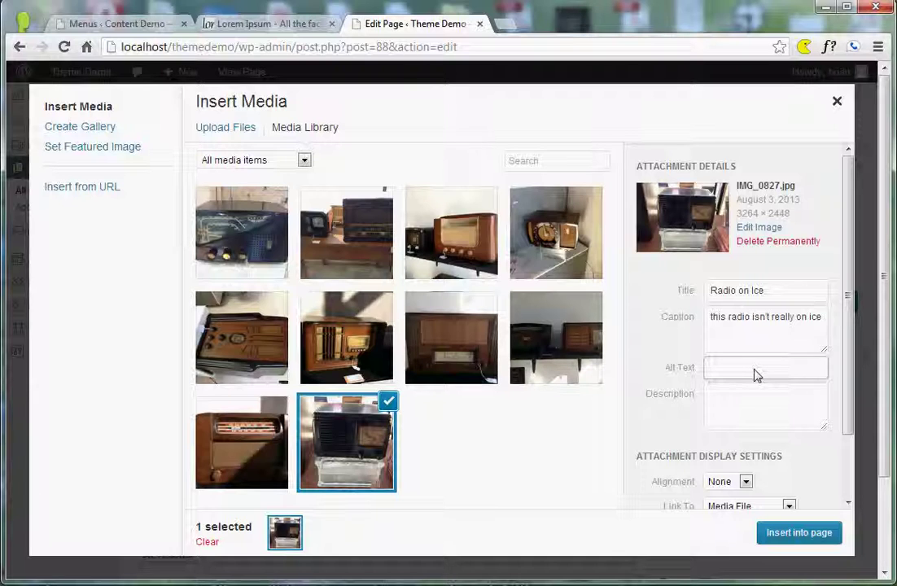
{"action": "type", "text": "an old radio"}
{"action": "left_click_drag", "start_coordinate": [762, 372], "coordinate": [742, 373]}
{"action": "left_click", "coordinate": [769, 376]}
- Keep the photo's alignment at None and link it to its Attachment Page
{"action": "scroll", "coordinate": [774, 401], "scroll_direction": "down", "scroll_amount": 1}
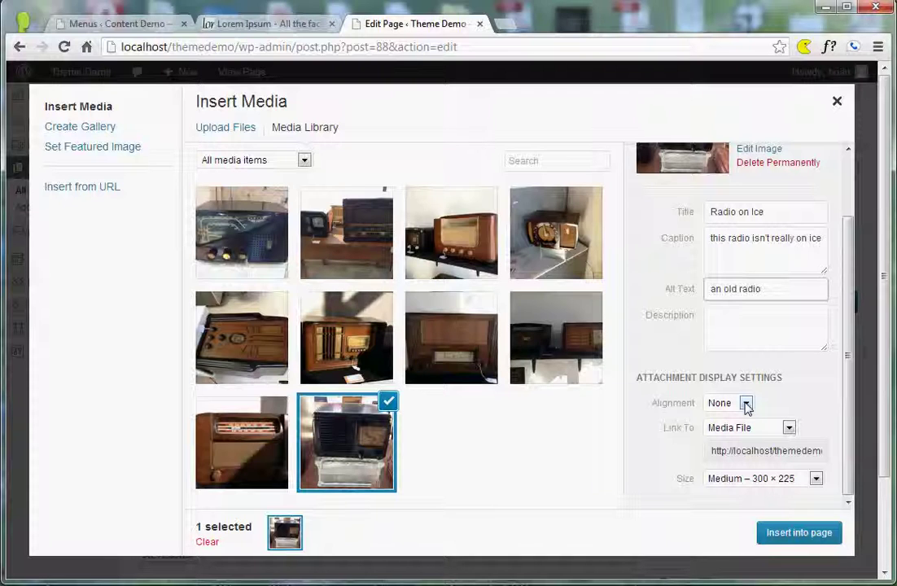
{"action": "left_click", "coordinate": [745, 405]}
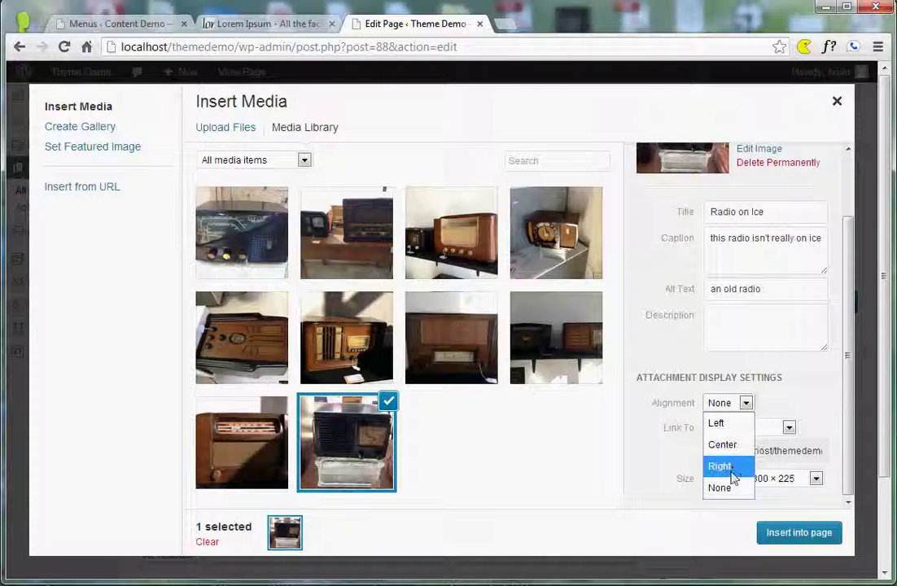
{"action": "left_click", "coordinate": [796, 403]}
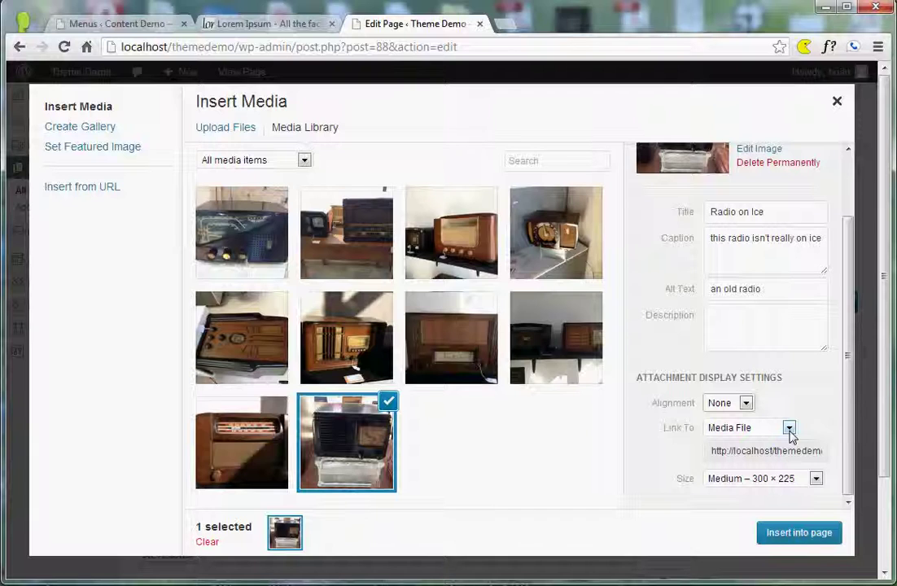
{"action": "left_click", "coordinate": [789, 429]}
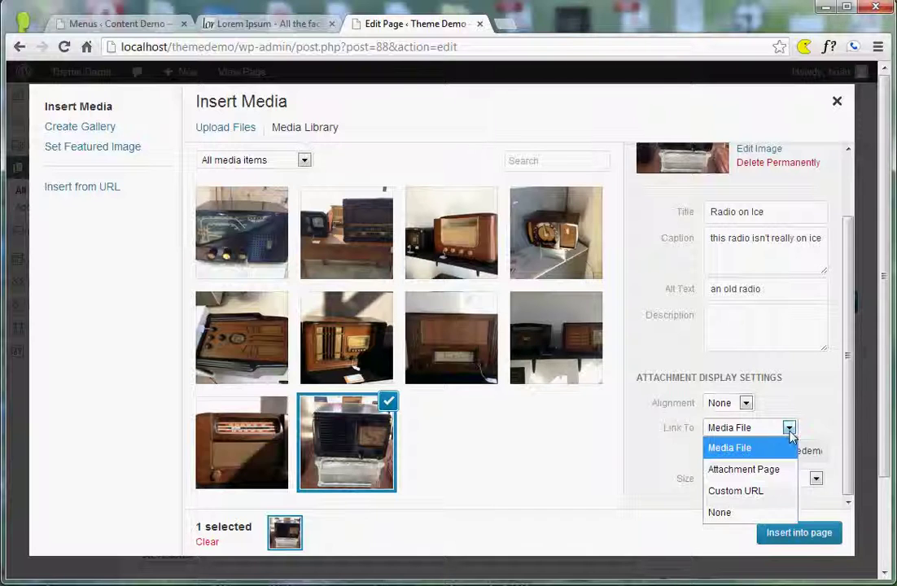
{"action": "left_click", "coordinate": [763, 472]}
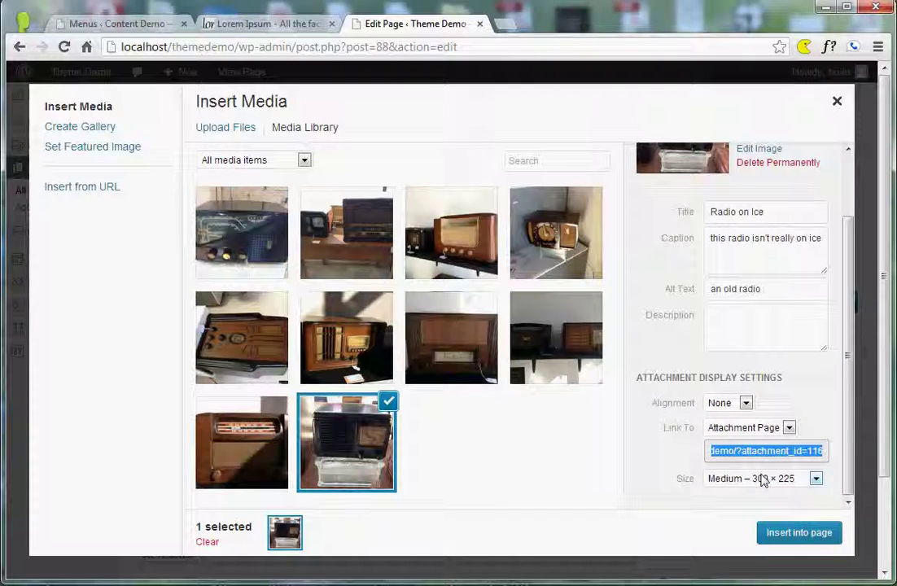
{"action": "left_click", "coordinate": [781, 427]}
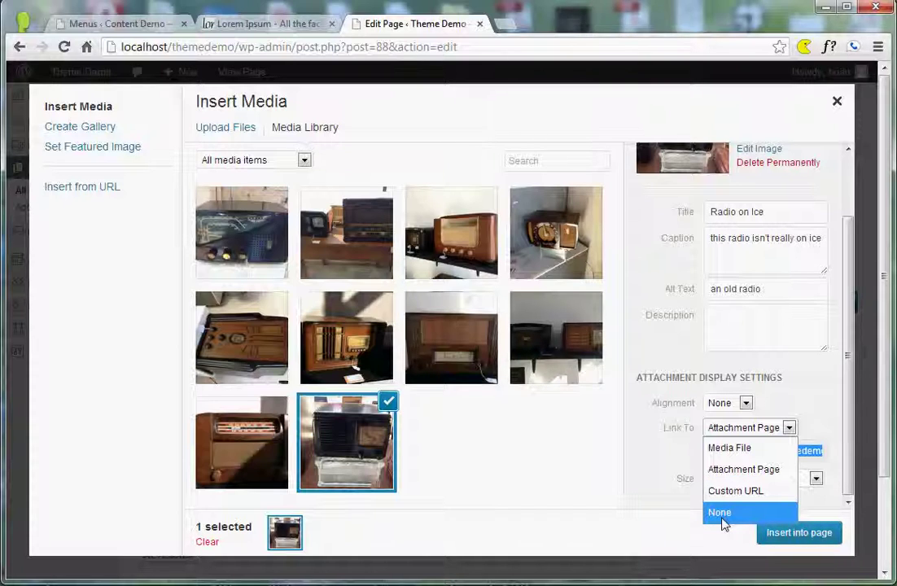
{"action": "left_click", "coordinate": [670, 500]}
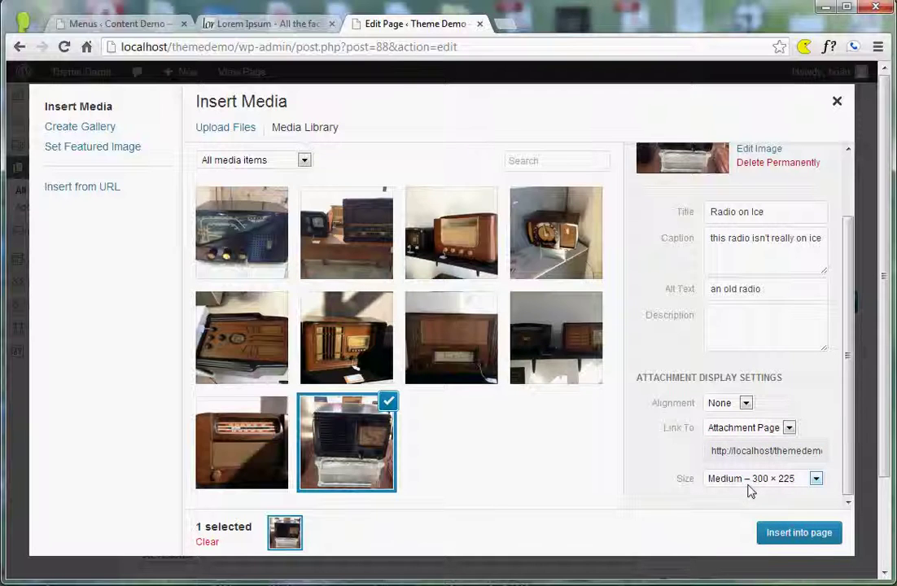
- Insert the photo into the page at the Medium – 300 × 225 size
{"action": "left_click", "coordinate": [817, 480]}
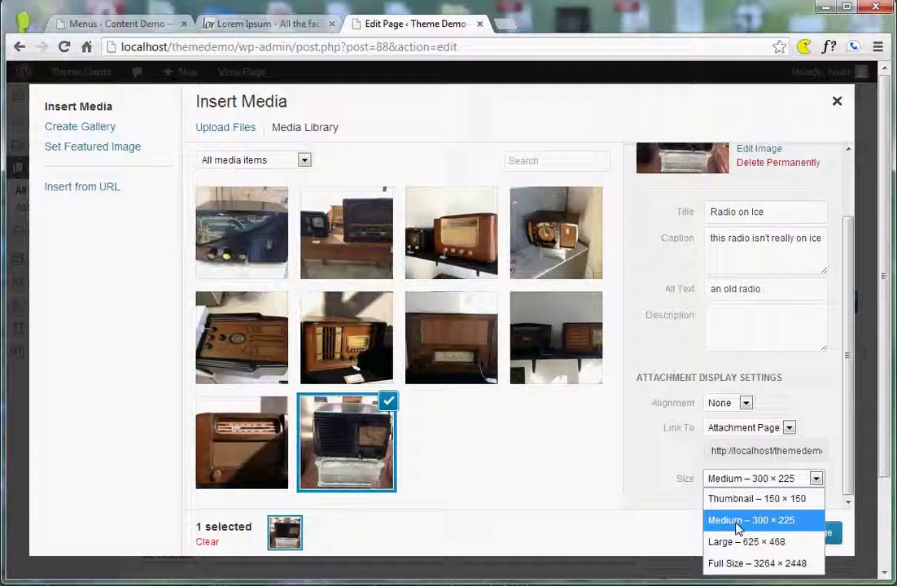
{"action": "left_click", "coordinate": [649, 500]}
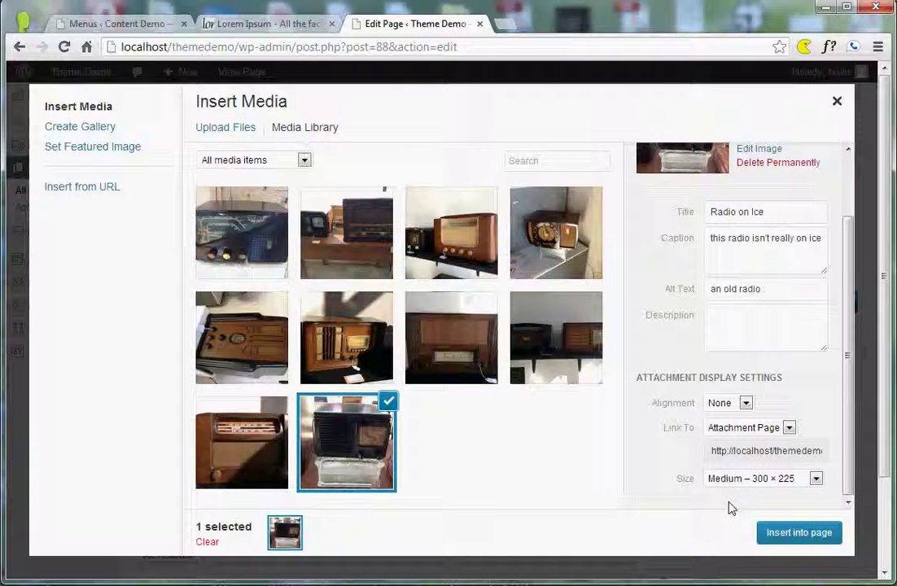
{"action": "left_click", "coordinate": [779, 534]}
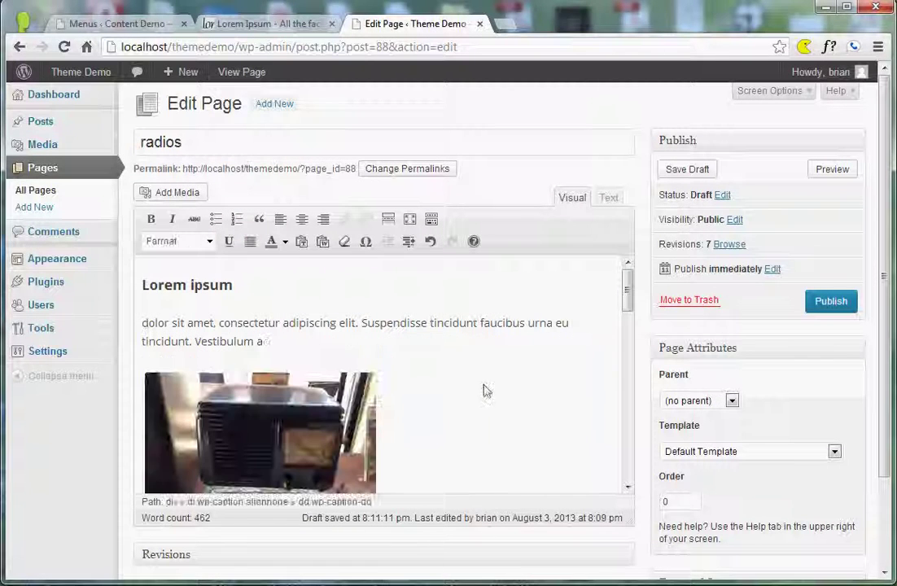
- Examine how the inserted radio photo and its caption sit between the parts of the first paragraph
{"action": "scroll", "coordinate": [369, 395], "scroll_direction": "down", "scroll_amount": 1}
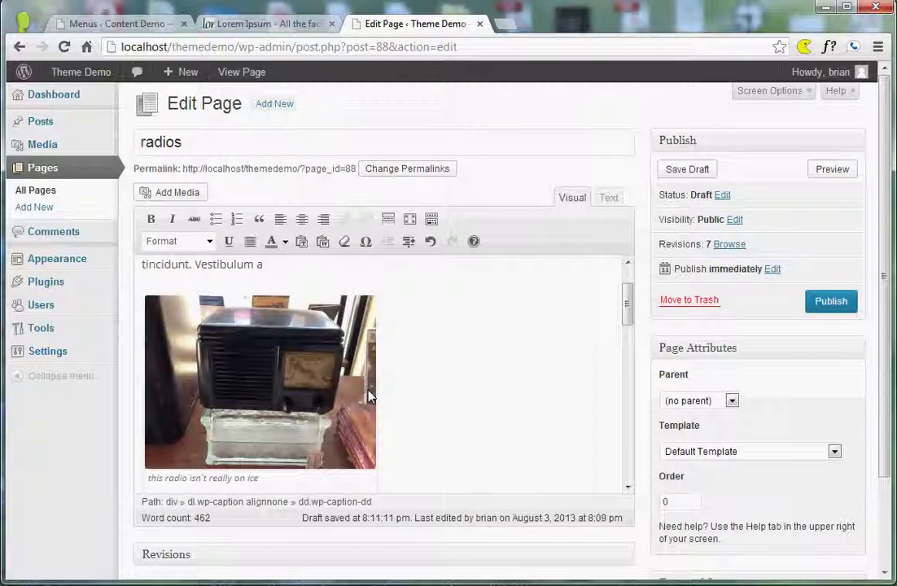
{"action": "scroll", "coordinate": [368, 394], "scroll_direction": "down", "scroll_amount": 1}
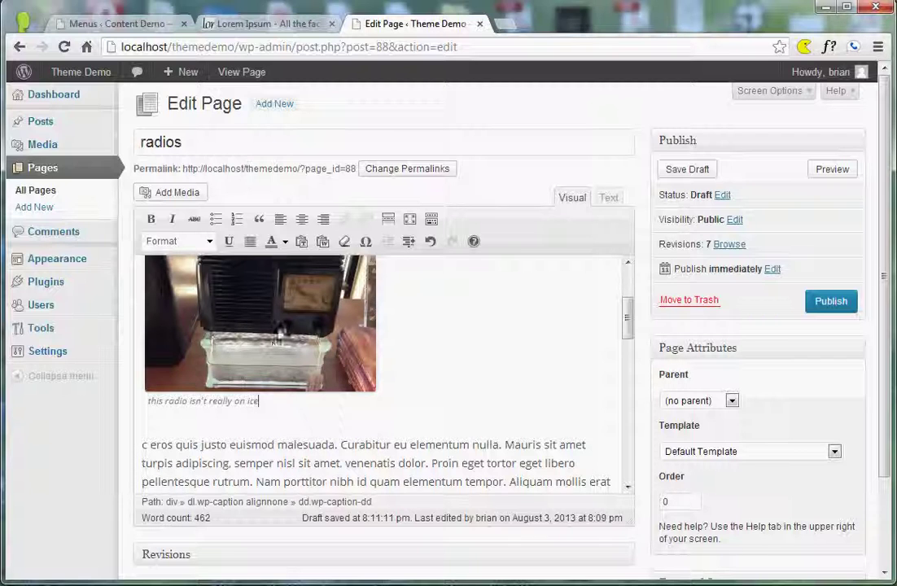
{"action": "scroll", "coordinate": [276, 353], "scroll_direction": "down", "scroll_amount": 1}
{"action": "scroll", "coordinate": [275, 369], "scroll_direction": "up", "scroll_amount": 4}
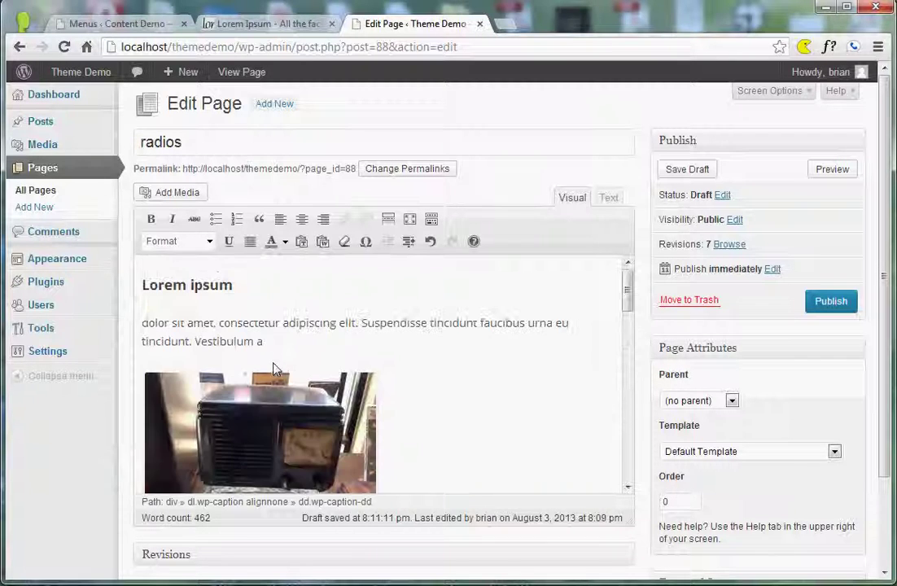
{"action": "scroll", "coordinate": [285, 382], "scroll_direction": "down", "scroll_amount": 2}
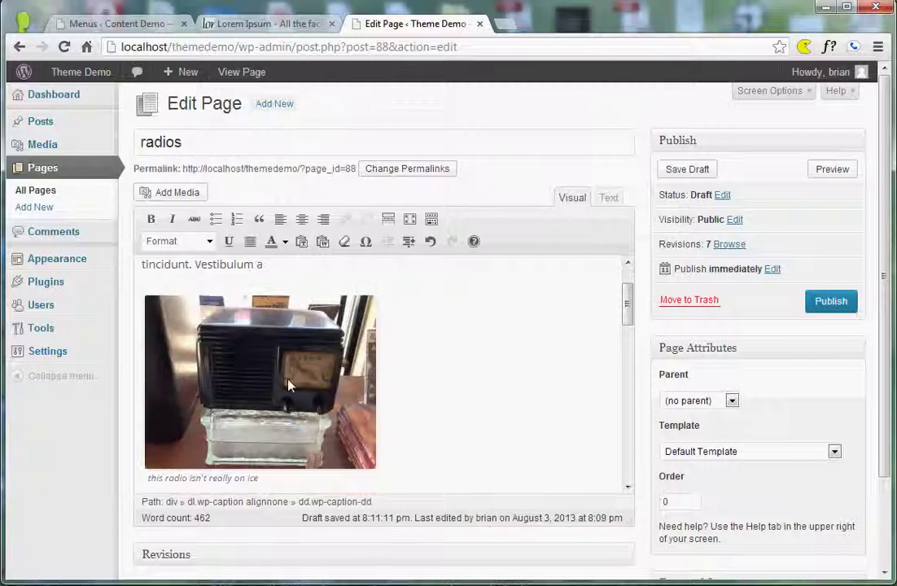
{"action": "scroll", "coordinate": [244, 370], "scroll_direction": "up", "scroll_amount": 1}
{"action": "scroll", "coordinate": [247, 376], "scroll_direction": "up", "scroll_amount": 1}
{"action": "left_click", "coordinate": [275, 348]}
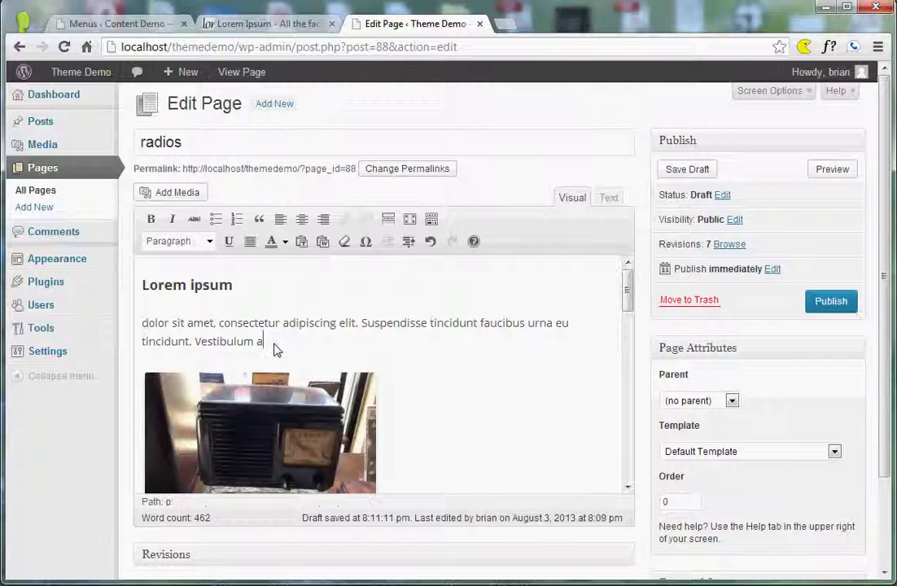
{"action": "scroll", "coordinate": [289, 399], "scroll_direction": "down", "scroll_amount": 1}
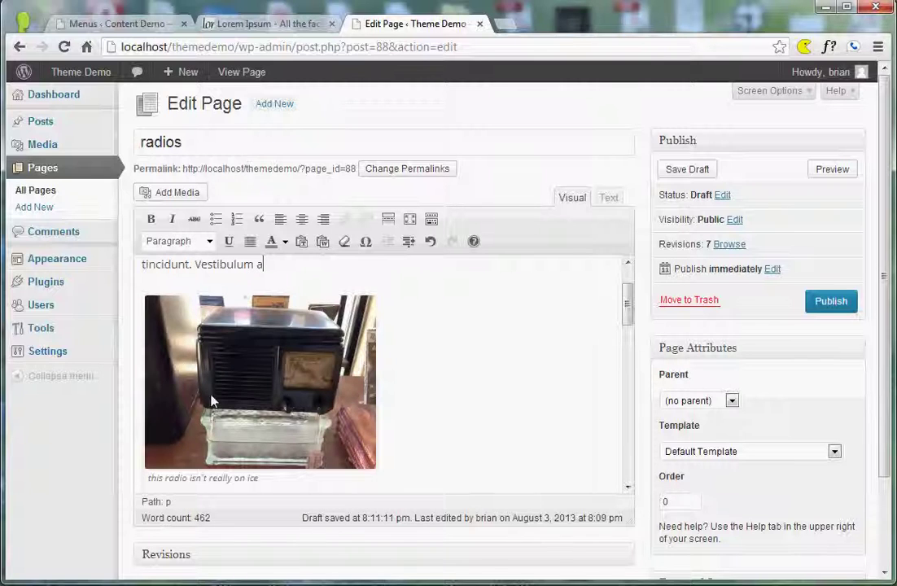
- Delete the caption text "this radio isn't really on ice" beneath the radio photo
{"action": "left_click", "coordinate": [248, 383]}
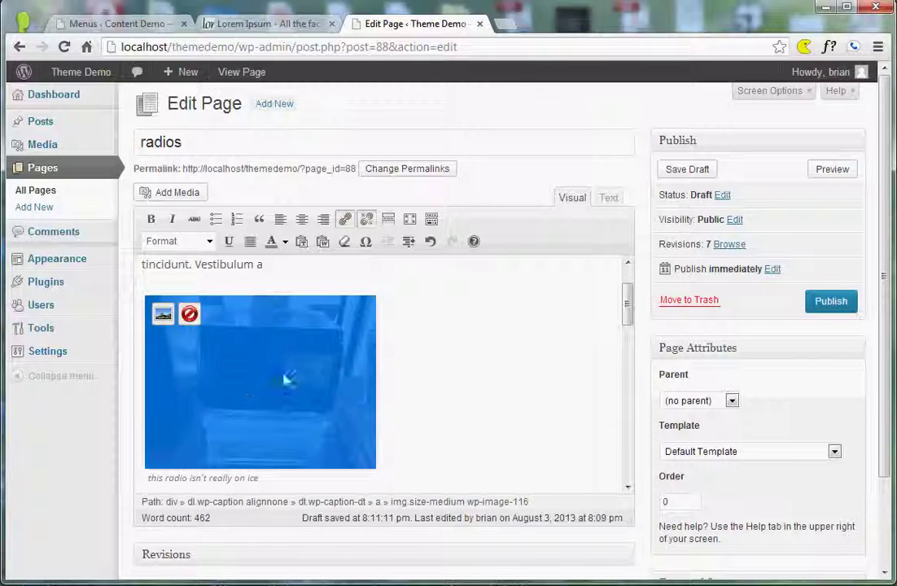
{"action": "scroll", "coordinate": [395, 420], "scroll_direction": "up", "scroll_amount": 1}
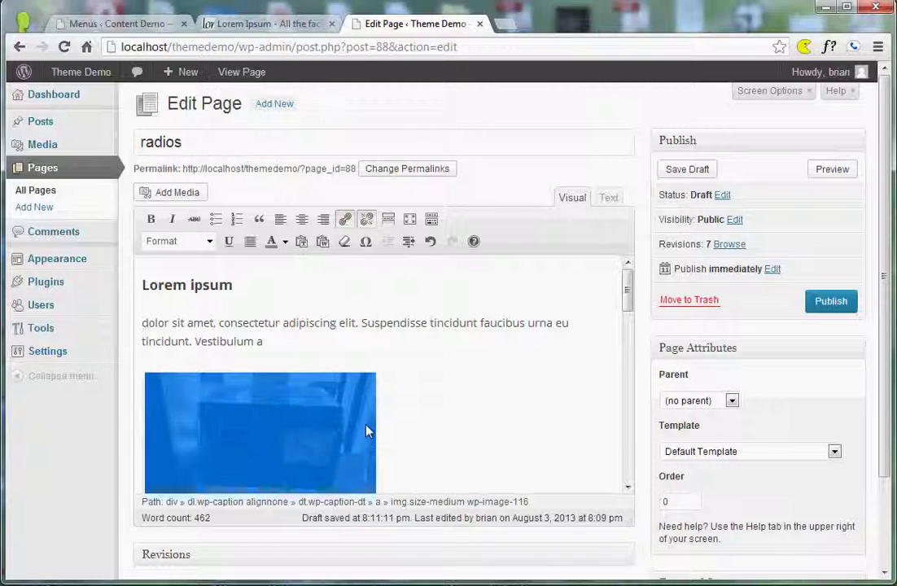
{"action": "scroll", "coordinate": [365, 428], "scroll_direction": "down", "scroll_amount": 1}
{"action": "left_click", "coordinate": [227, 427]}
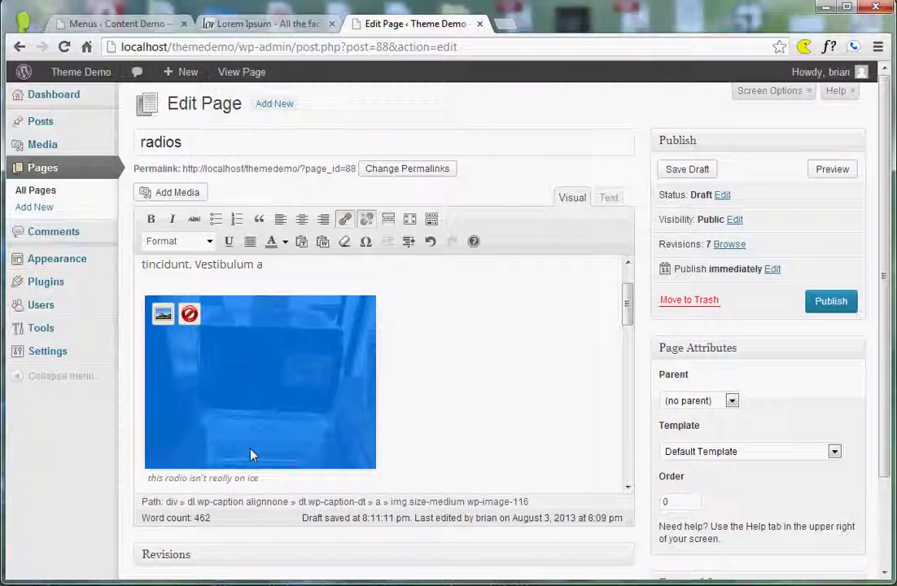
{"action": "left_click_drag", "start_coordinate": [273, 480], "coordinate": [149, 480]}
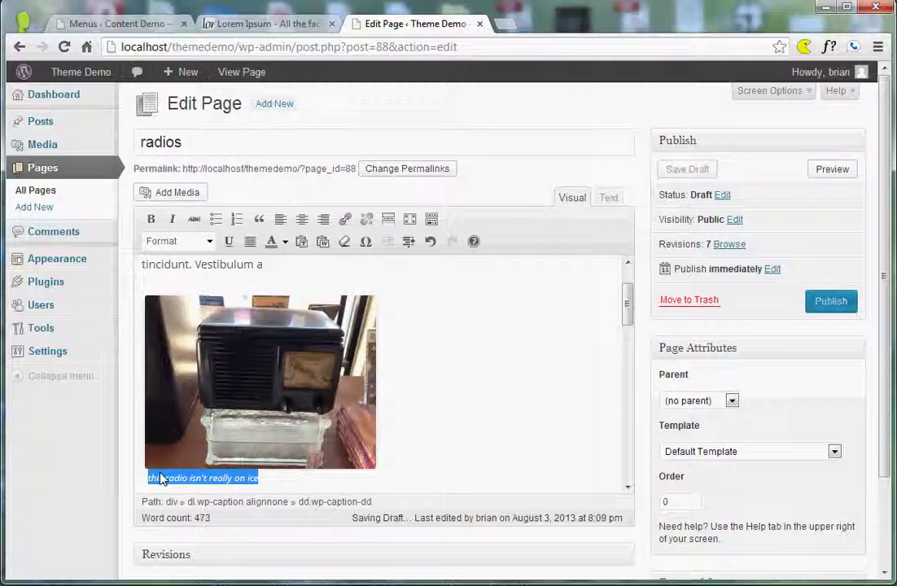
{"action": "key", "text": "BackSpace"}
{"action": "key", "text": "BackSpace"}
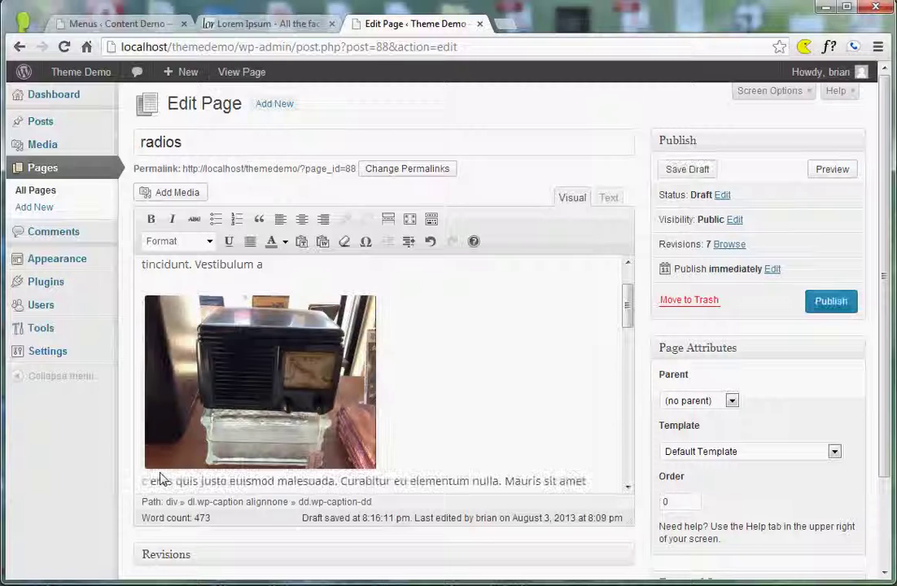
- Open the radio photo's settings and update the image with its caption left empty
{"action": "left_click", "coordinate": [220, 389]}
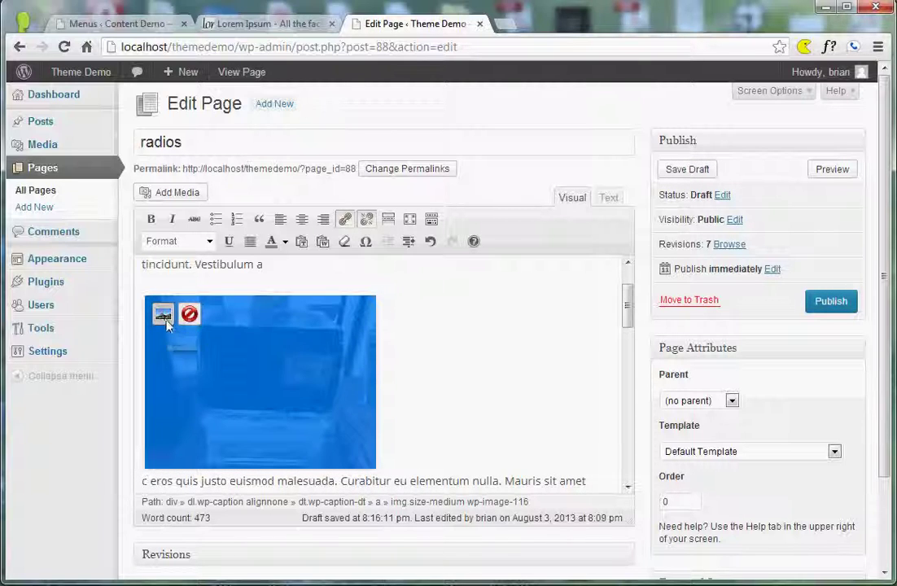
{"action": "left_click", "coordinate": [412, 467]}
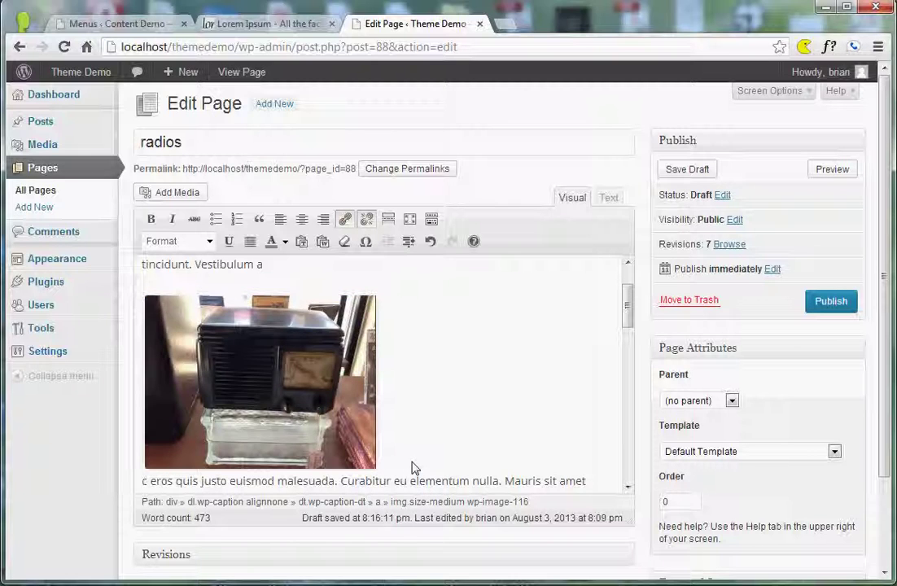
{"action": "left_click", "coordinate": [269, 447]}
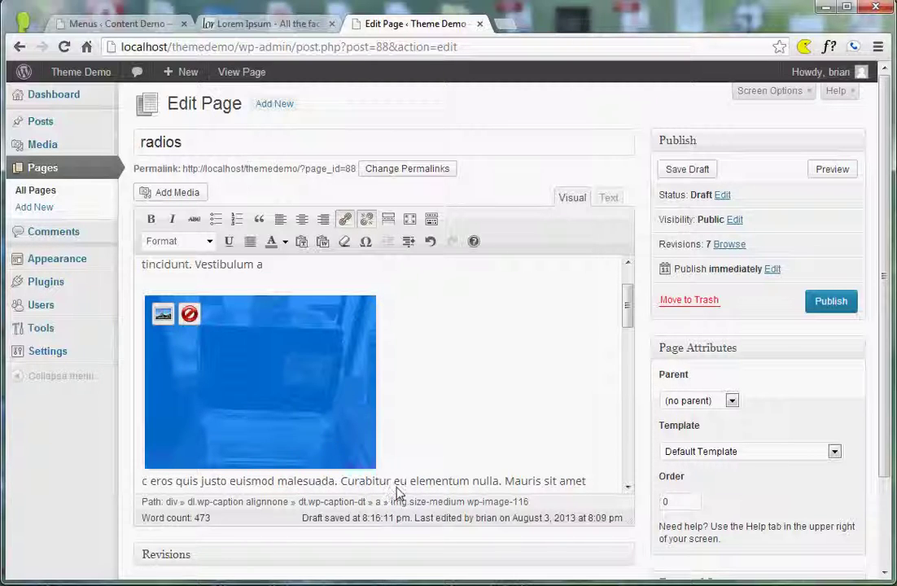
{"action": "left_click", "coordinate": [158, 320]}
{"action": "left_click", "coordinate": [163, 314]}
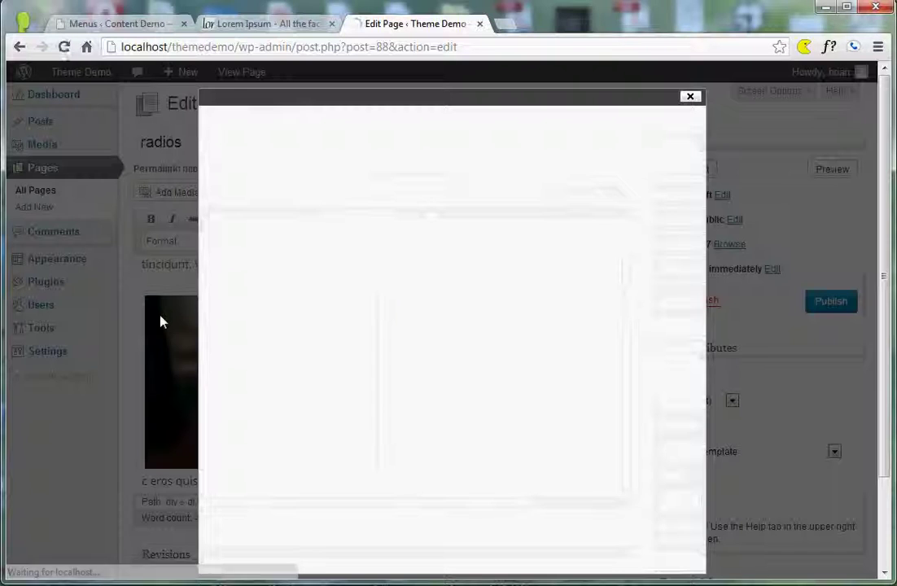
{"action": "left_click", "coordinate": [375, 399]}
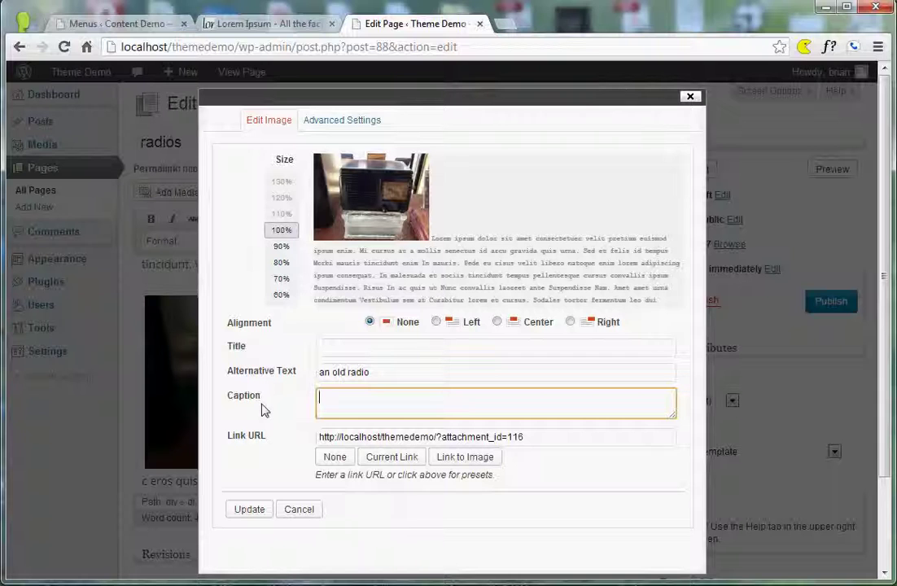
{"action": "left_click", "coordinate": [249, 509]}
{"action": "mouse_move", "coordinate": [263, 400]}
{"action": "left_mouse_down"}
{"action": "mouse_move", "coordinate": [259, 371]}
{"action": "mouse_move", "coordinate": [214, 295]}
{"action": "mouse_move", "coordinate": [264, 399]}
{"action": "left_mouse_up"}
- Examine the page text around the photo and the Cras section for a suitable place for the photo
{"action": "scroll", "coordinate": [265, 399], "scroll_direction": "up", "scroll_amount": 1}
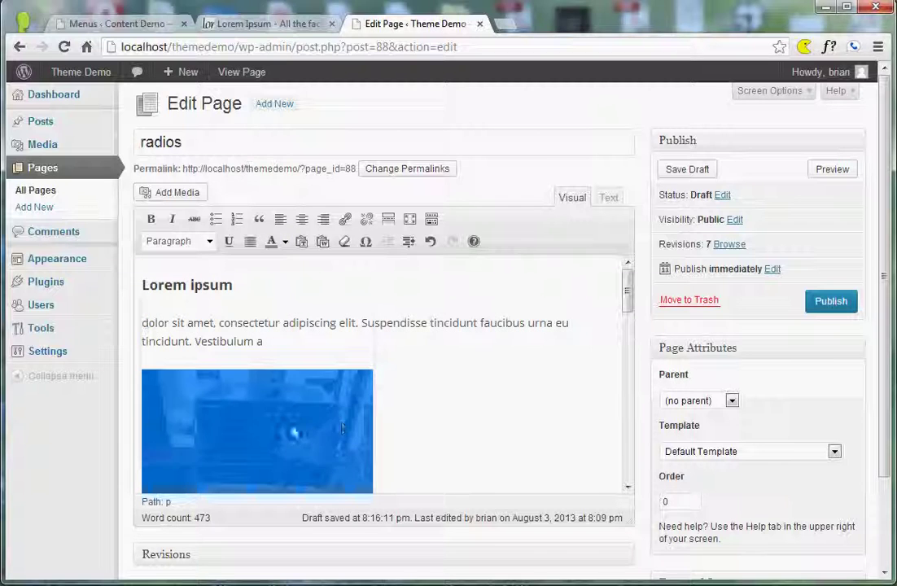
{"action": "scroll", "coordinate": [240, 407], "scroll_direction": "down", "scroll_amount": 3}
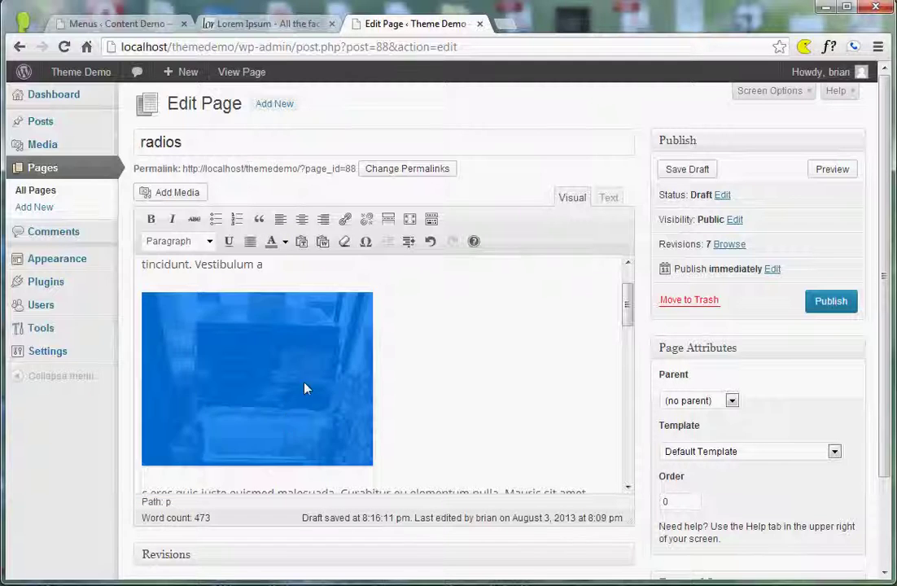
{"action": "scroll", "coordinate": [342, 378], "scroll_direction": "down", "scroll_amount": 2}
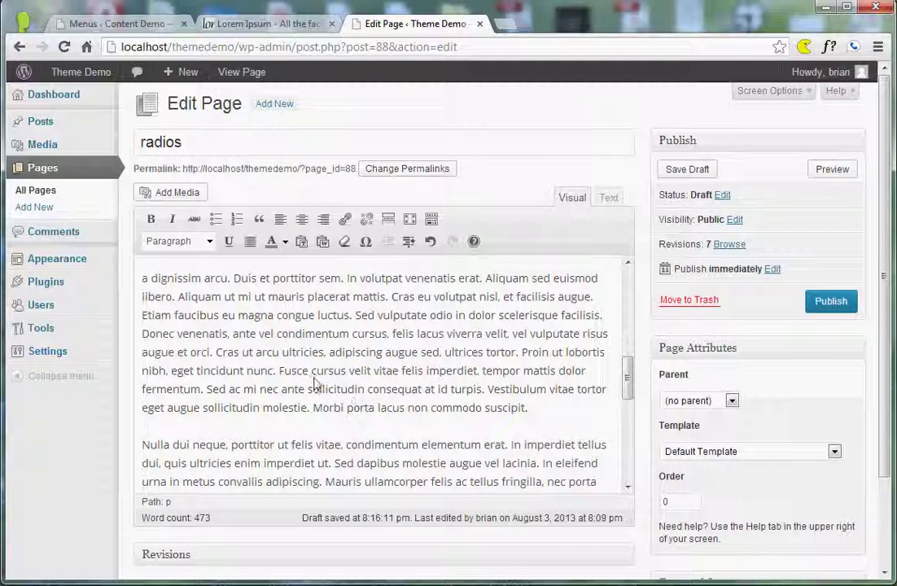
{"action": "left_click", "coordinate": [143, 281]}
{"action": "scroll", "coordinate": [147, 281], "scroll_direction": "up", "scroll_amount": 1}
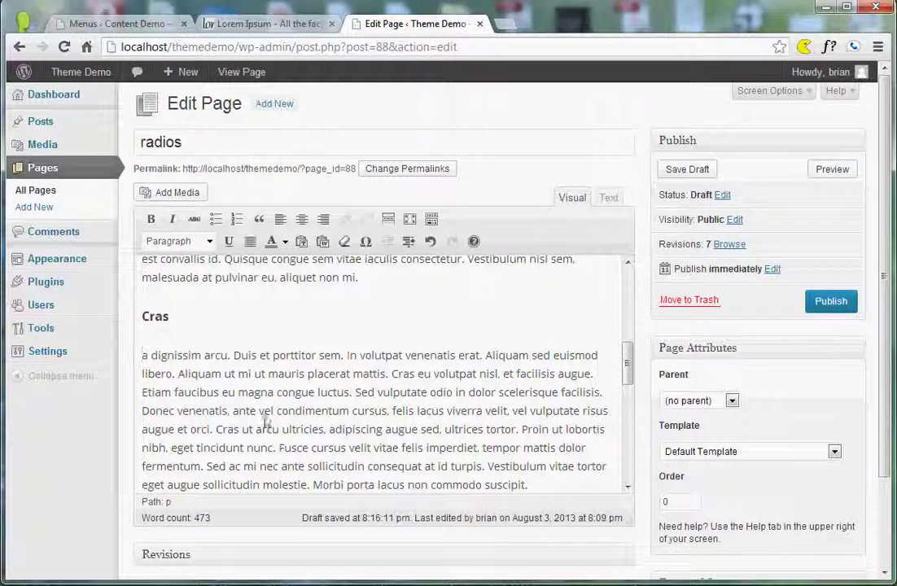
{"action": "scroll", "coordinate": [263, 415], "scroll_direction": "up", "scroll_amount": 3}
{"action": "scroll", "coordinate": [273, 411], "scroll_direction": "up", "scroll_amount": 2}
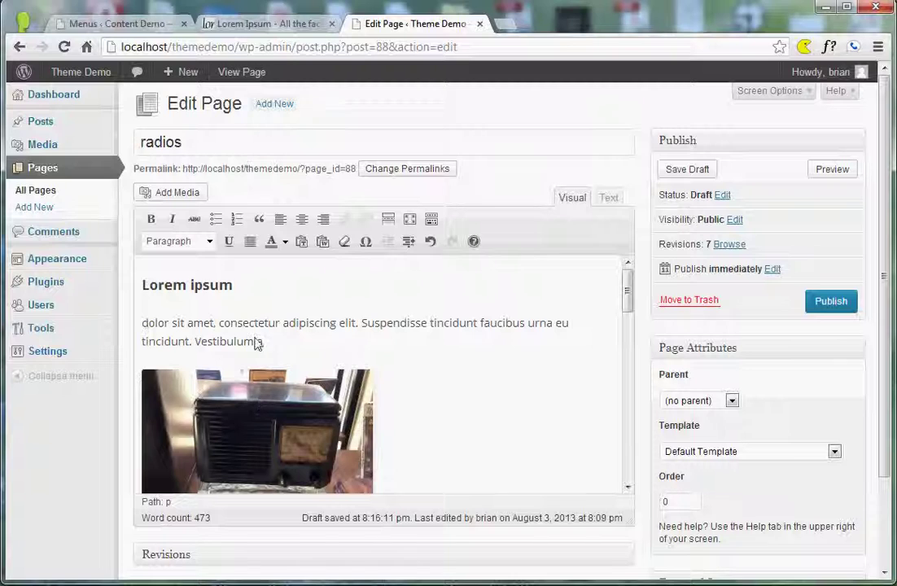
{"action": "scroll", "coordinate": [275, 415], "scroll_direction": "down", "scroll_amount": 1}
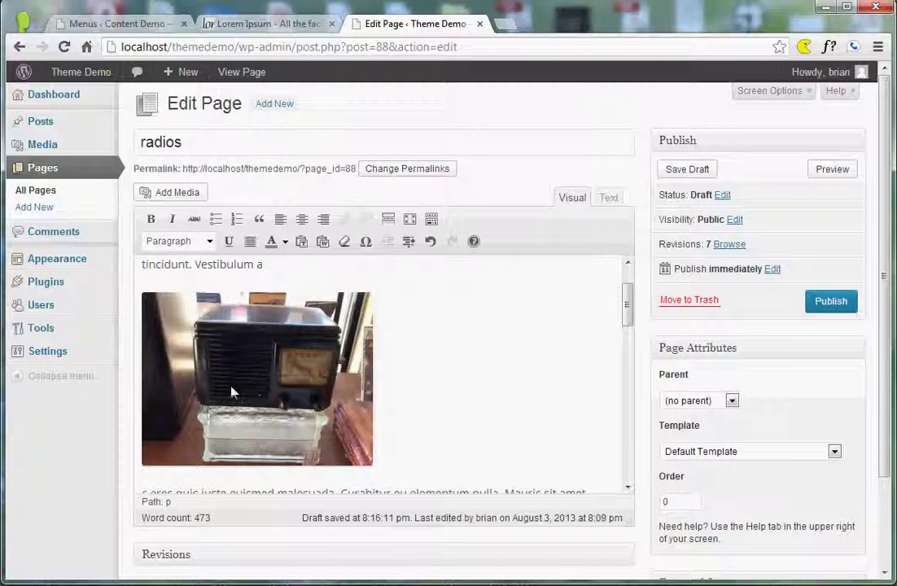
{"action": "scroll", "coordinate": [274, 415], "scroll_direction": "up", "scroll_amount": 1}
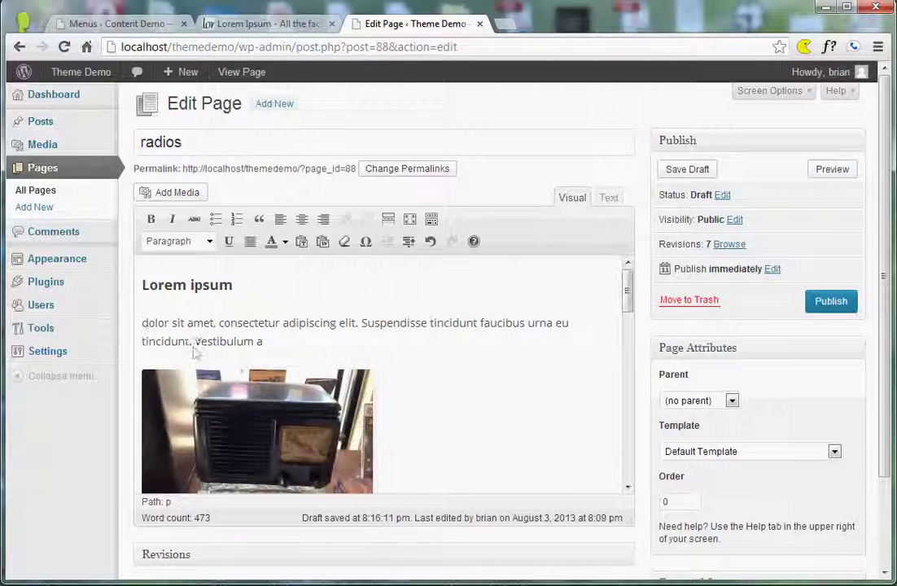
- Cut the radio photo out of the page and rejoin the split first paragraph at "Vestibulum ac eros"
{"action": "left_click", "coordinate": [214, 422]}
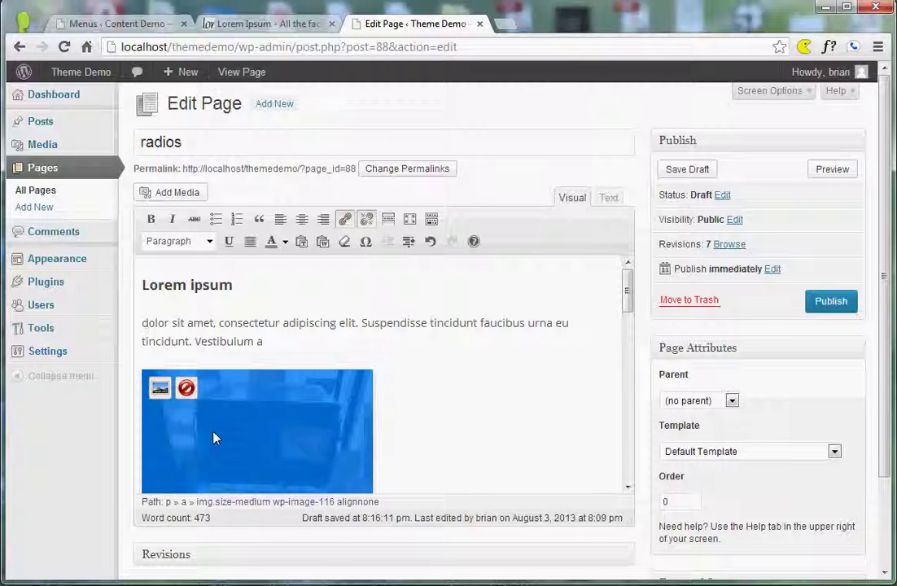
{"action": "key", "text": "Delete"}
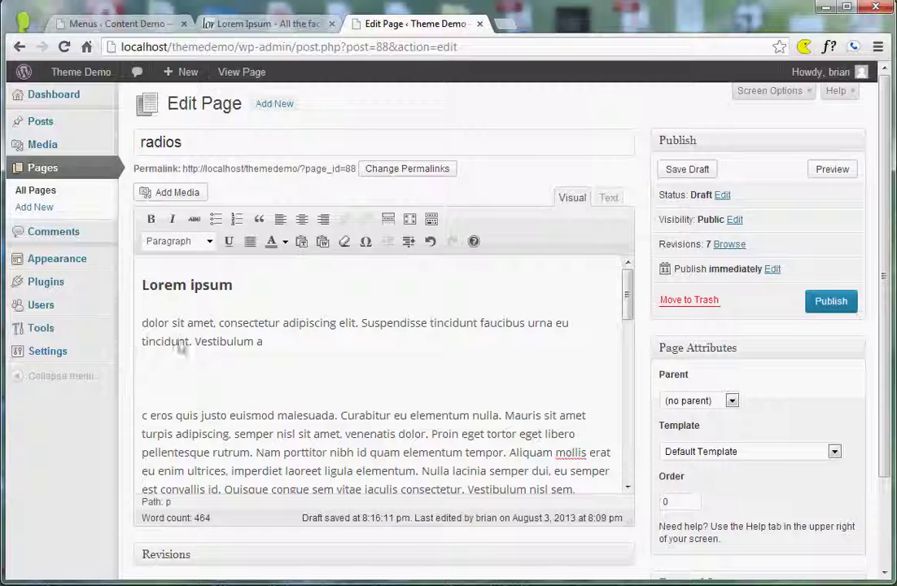
{"action": "left_click", "coordinate": [278, 345]}
{"action": "key", "text": "Delete"}
{"action": "key", "text": "Delete"}
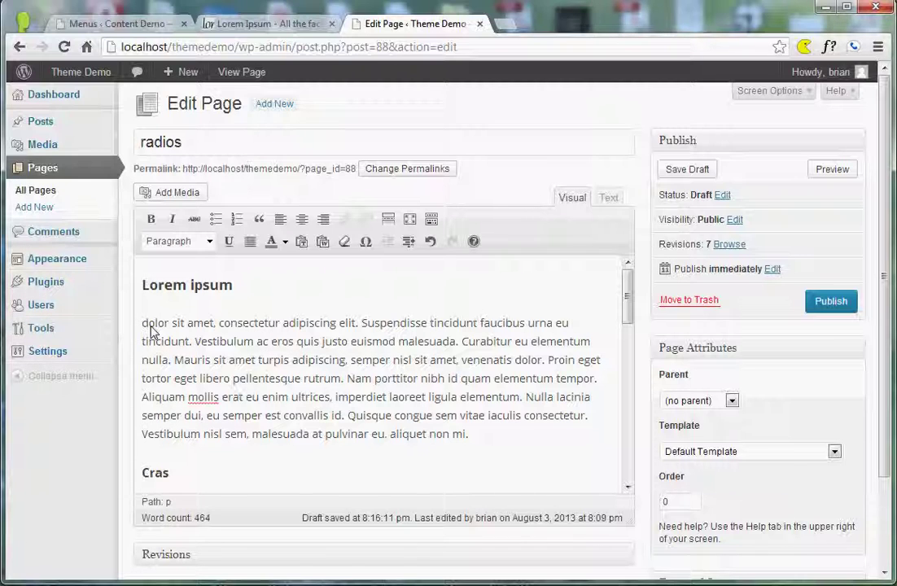
- Paste the radio photo at the start of the "dolor sit amet" paragraph below the Lorem ipsum heading
{"action": "key", "text": "ctrl+v"}
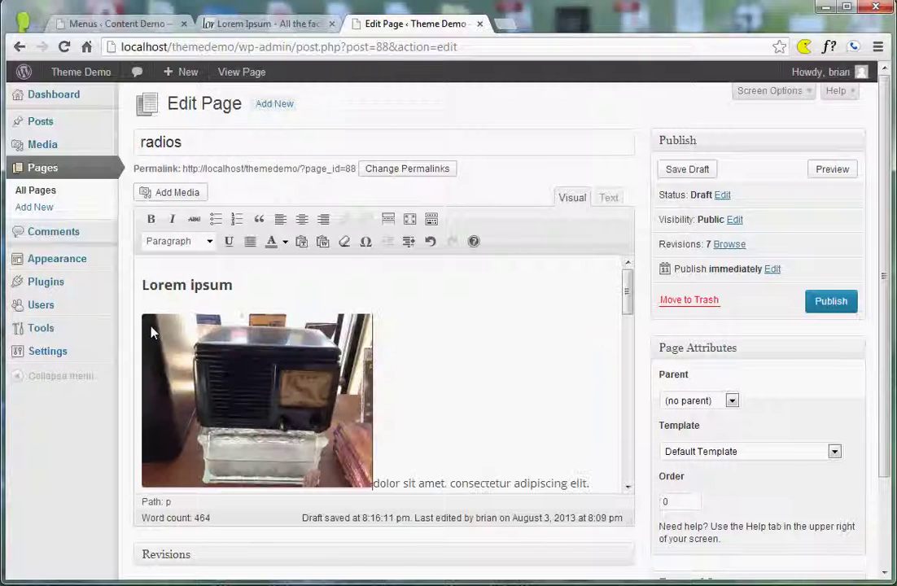
{"action": "left_click", "coordinate": [301, 373]}
{"action": "scroll", "coordinate": [407, 390], "scroll_direction": "down", "scroll_amount": 1}
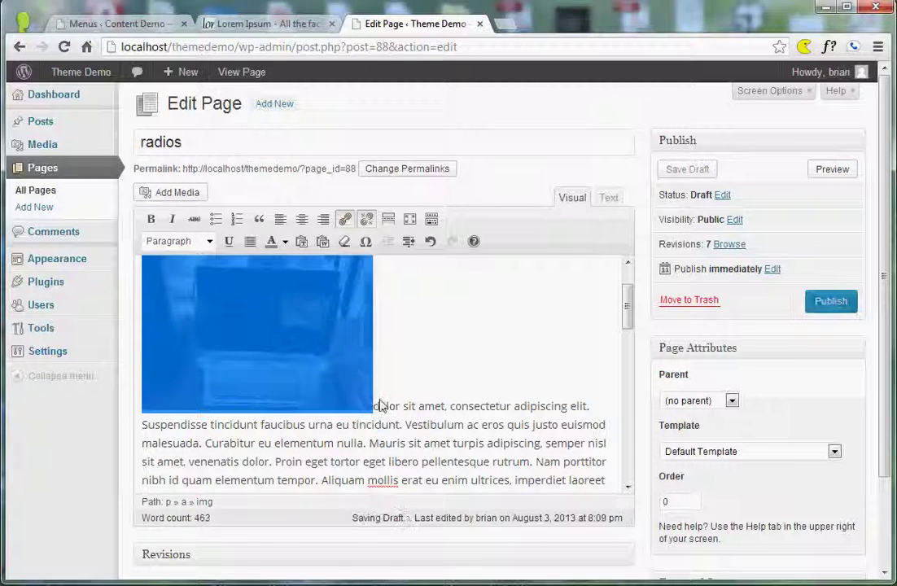
{"action": "scroll", "coordinate": [392, 426], "scroll_direction": "up", "scroll_amount": 1}
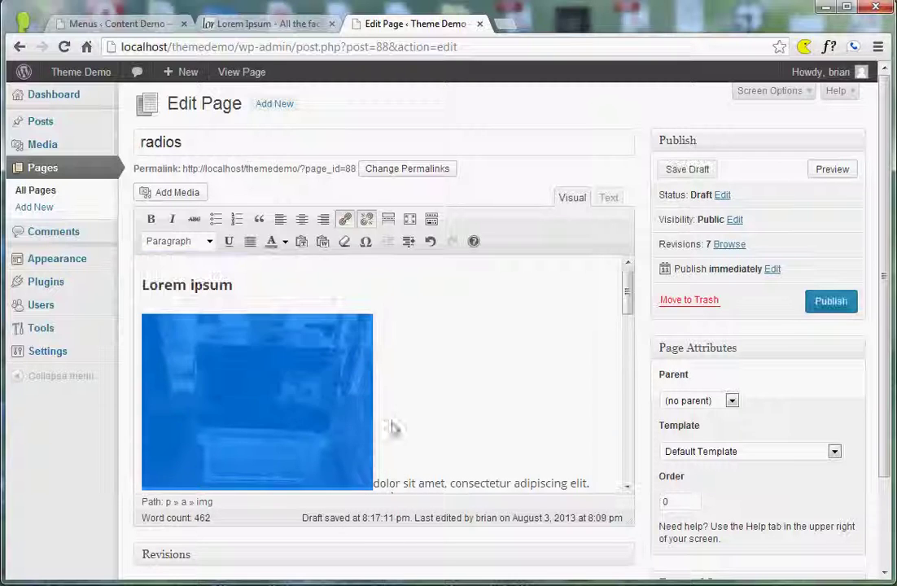
{"action": "scroll", "coordinate": [391, 439], "scroll_direction": "down", "scroll_amount": 1}
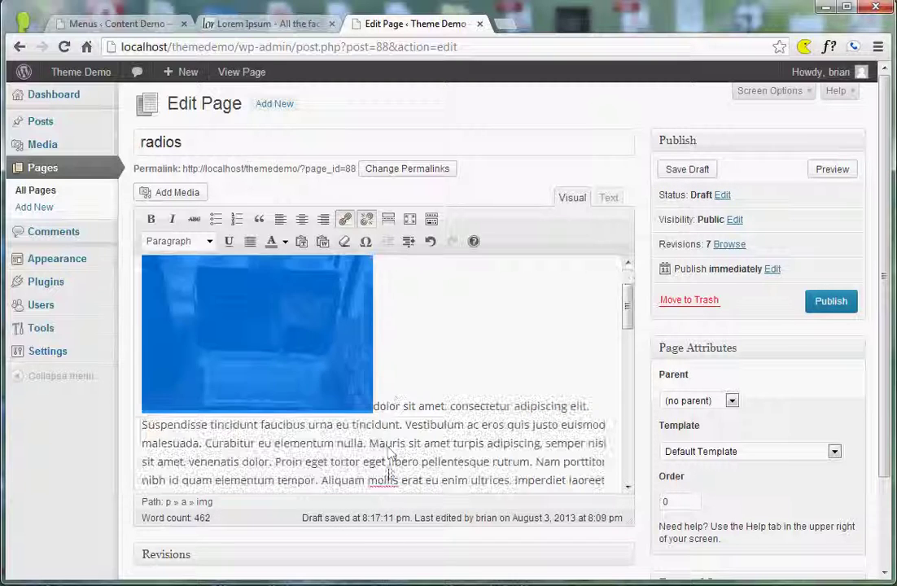
- Update the radio photo with Left alignment and the caption "this radio isn't really on ice"
{"action": "left_click", "coordinate": [266, 352]}
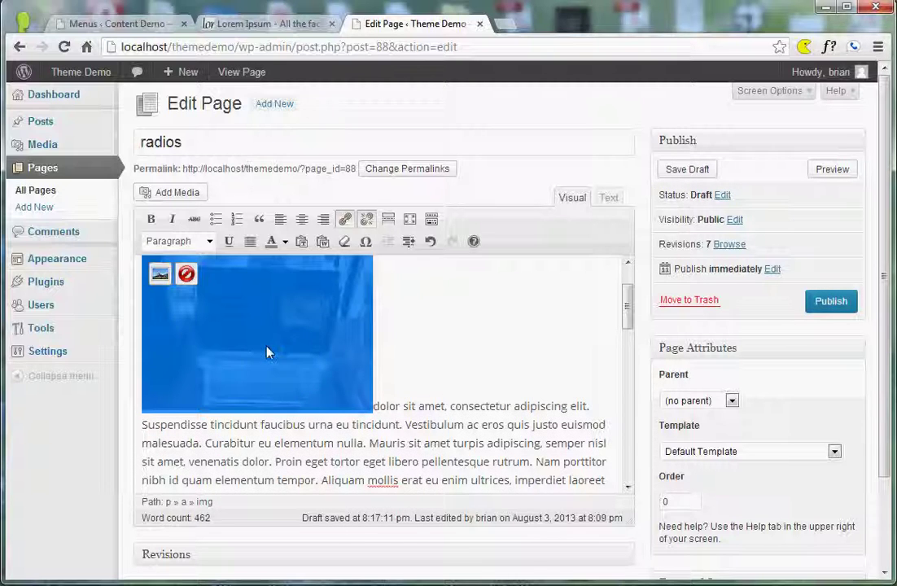
{"action": "left_click", "coordinate": [159, 274]}
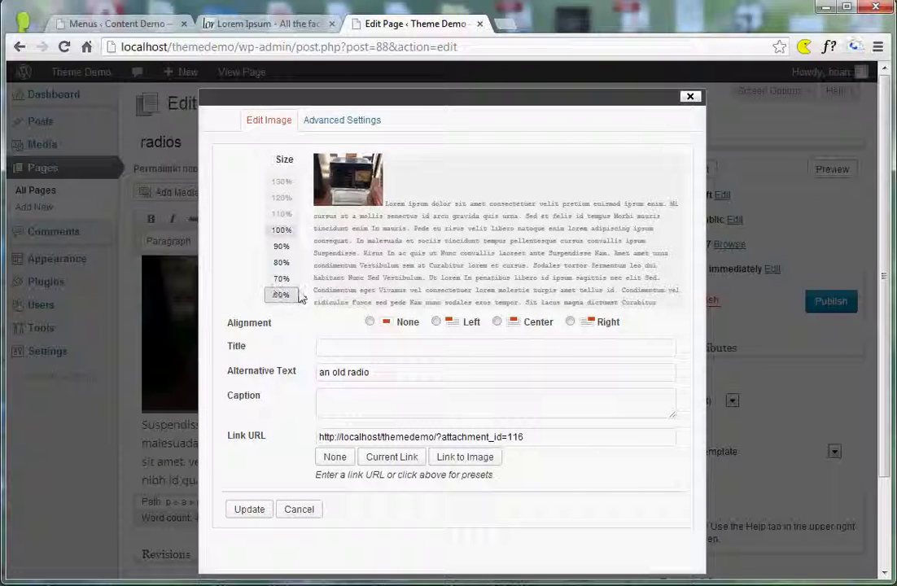
{"action": "left_click", "coordinate": [370, 322]}
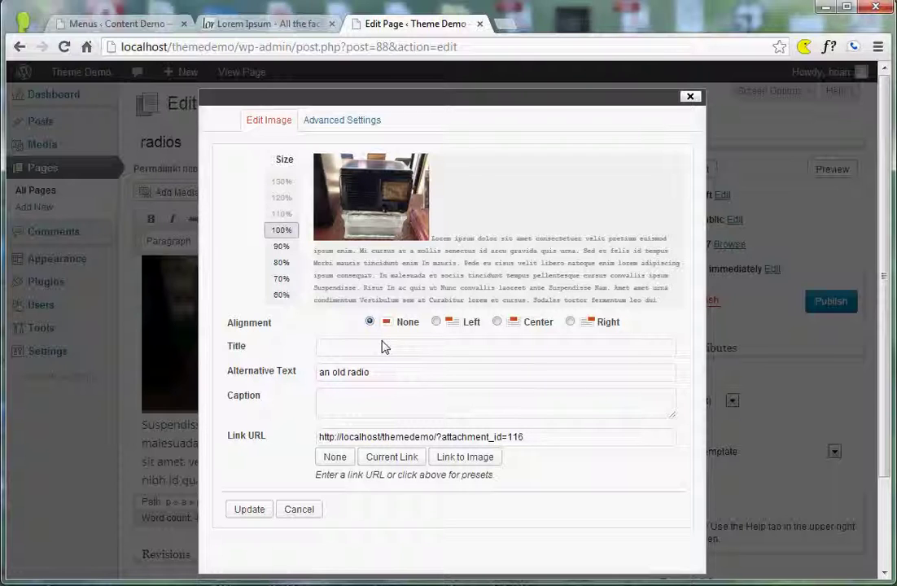
{"action": "left_click", "coordinate": [437, 322]}
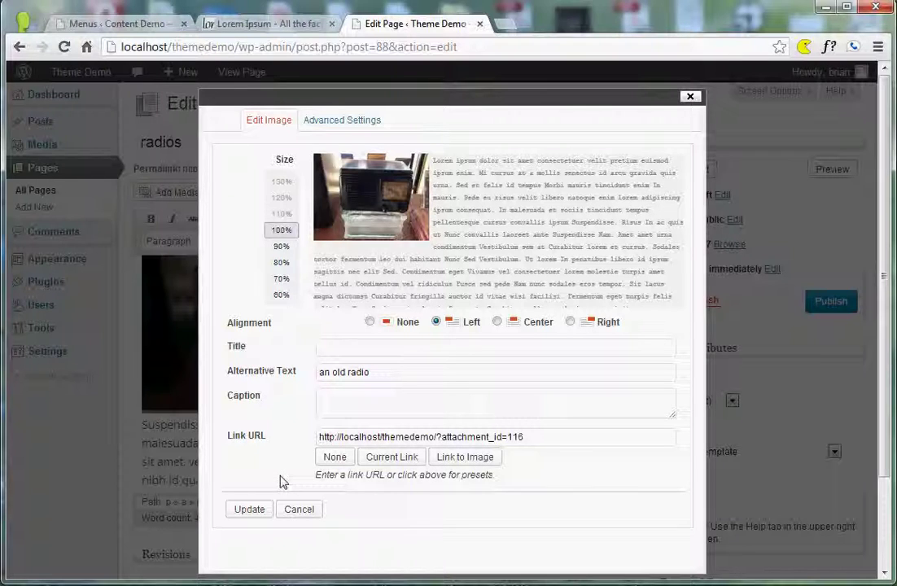
{"action": "left_click", "coordinate": [356, 407]}
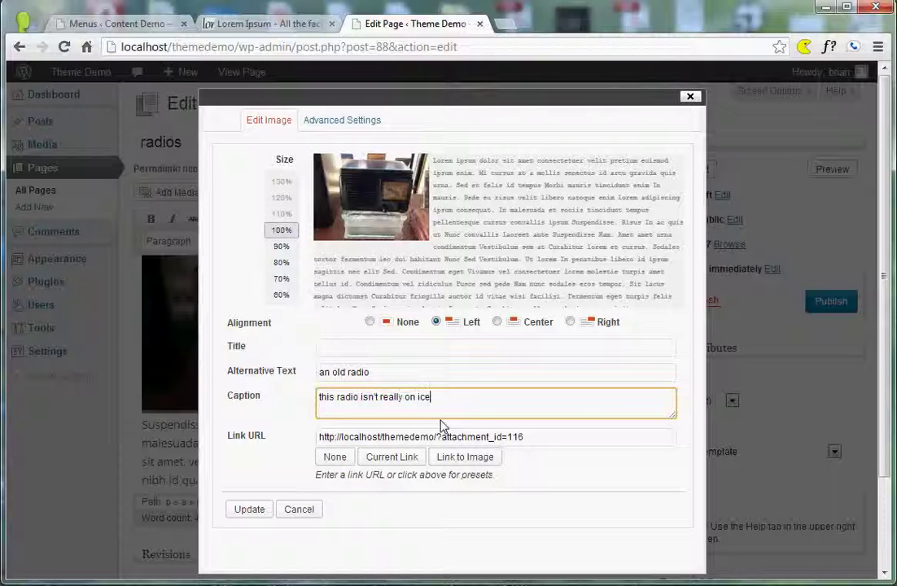
{"action": "left_click", "coordinate": [245, 509]}
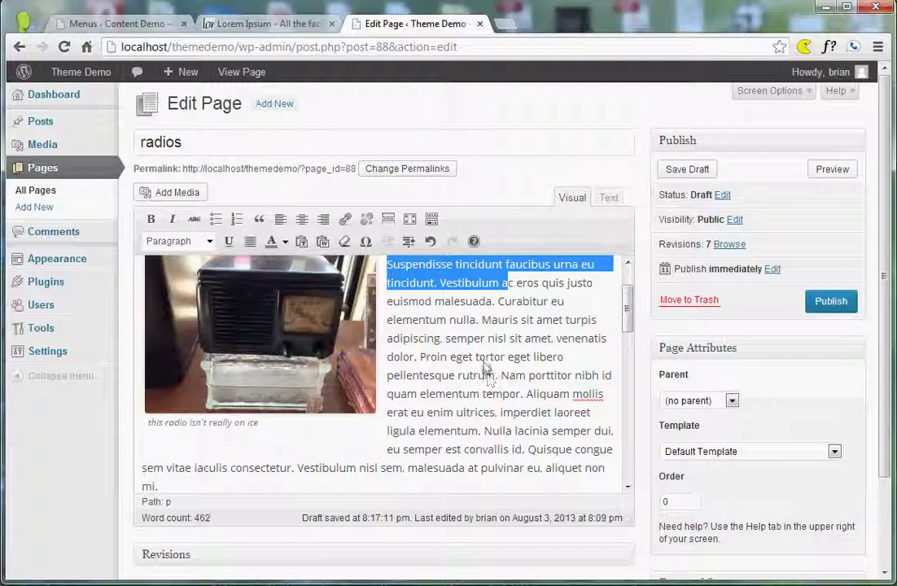
- Check the text wrapping around the captioned photo in the editor and in a page preview, then return to the editor
{"action": "scroll", "coordinate": [458, 358], "scroll_direction": "down", "scroll_amount": 1}
{"action": "scroll", "coordinate": [445, 351], "scroll_direction": "up", "scroll_amount": 1}
{"action": "scroll", "coordinate": [430, 376], "scroll_direction": "up", "scroll_amount": 2}
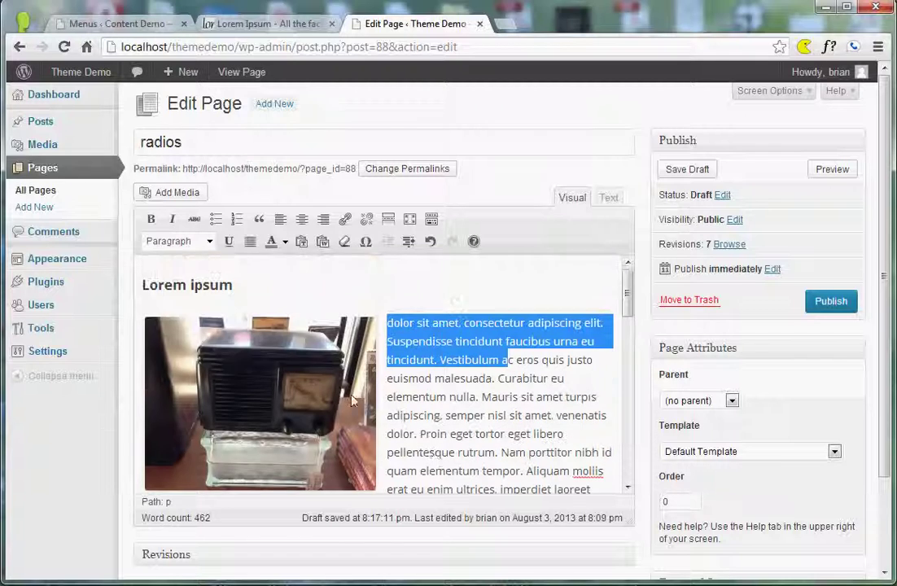
{"action": "left_click", "coordinate": [216, 405]}
{"action": "scroll", "coordinate": [418, 380], "scroll_direction": "down", "scroll_amount": 1}
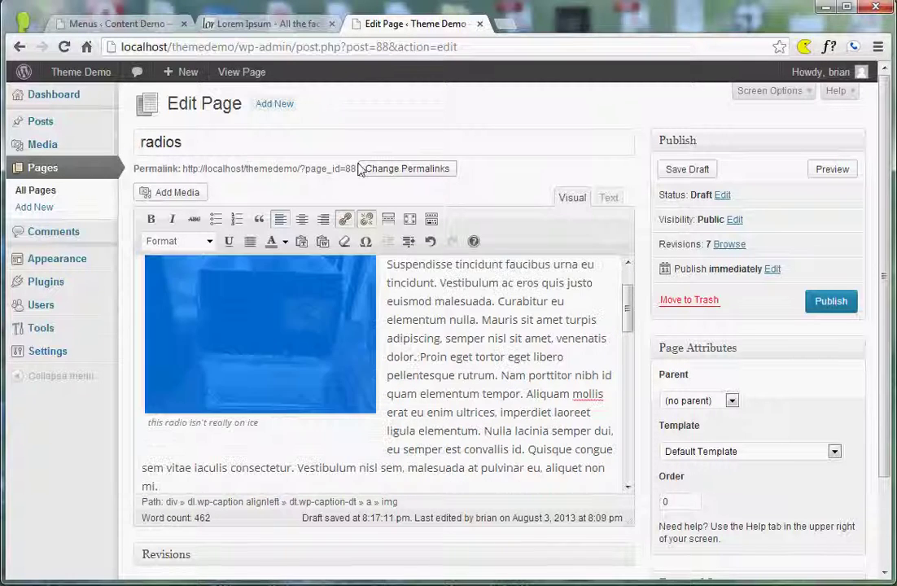
{"action": "left_click", "coordinate": [831, 169]}
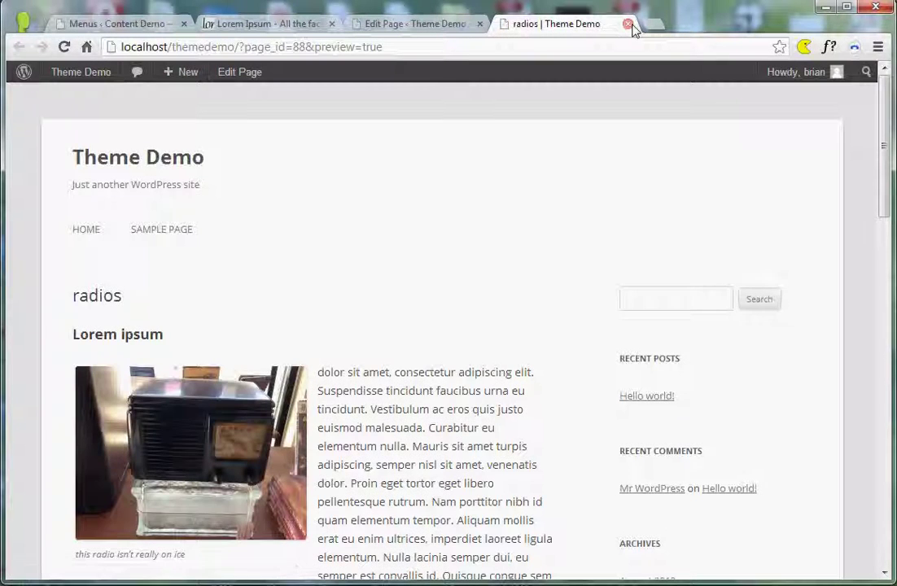
{"action": "scroll", "coordinate": [407, 295], "scroll_direction": "down", "scroll_amount": 2}
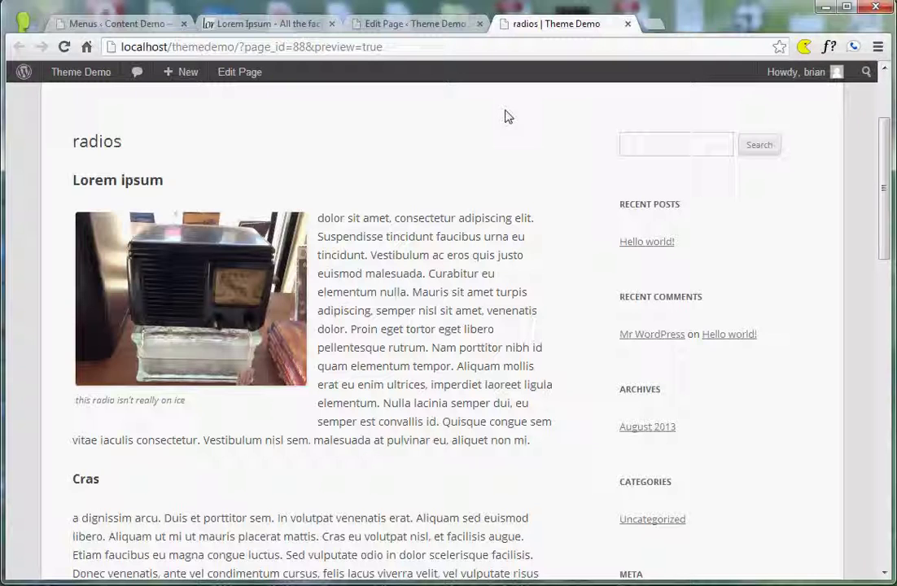
{"action": "left_click", "coordinate": [458, 29]}
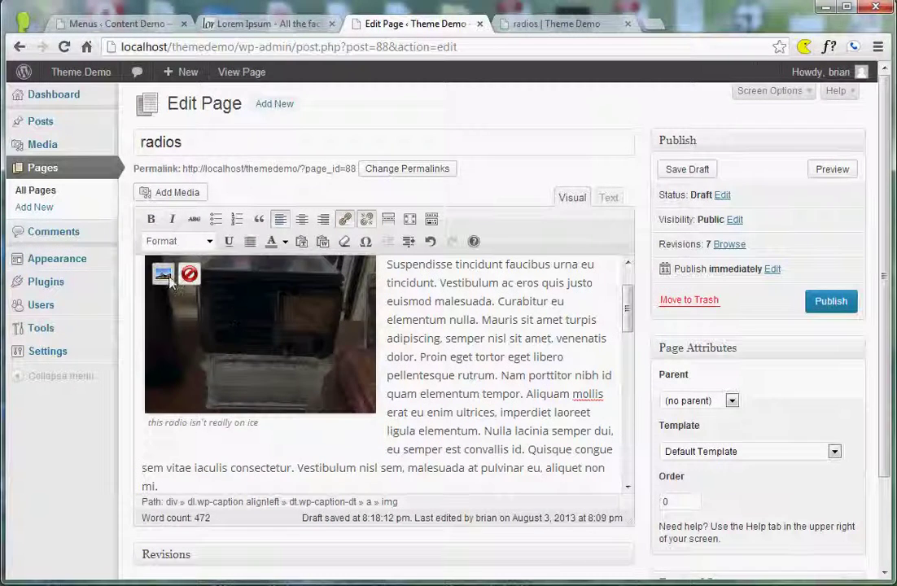
- Resize the captioned radio photo to 70% in its image settings and update it
{"action": "left_click", "coordinate": [159, 272]}
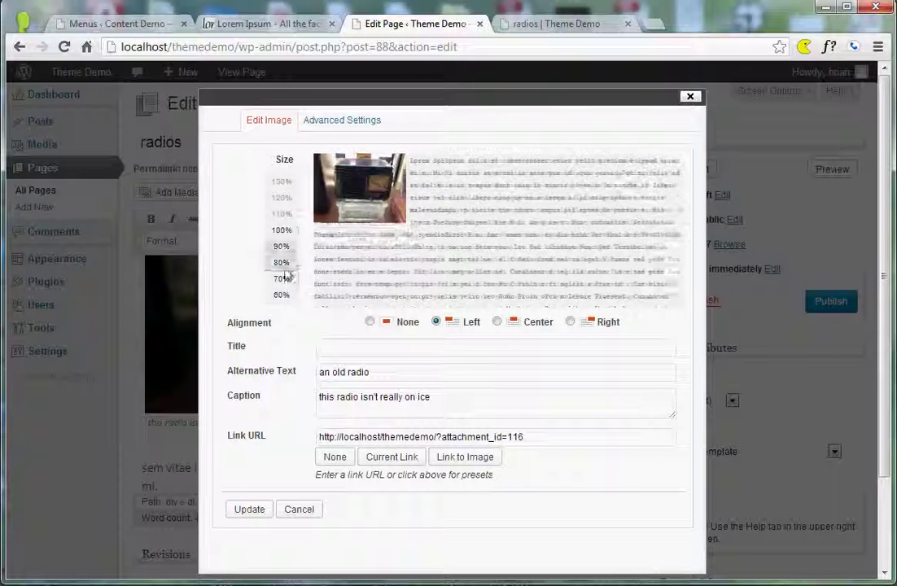
{"action": "left_click", "coordinate": [281, 279]}
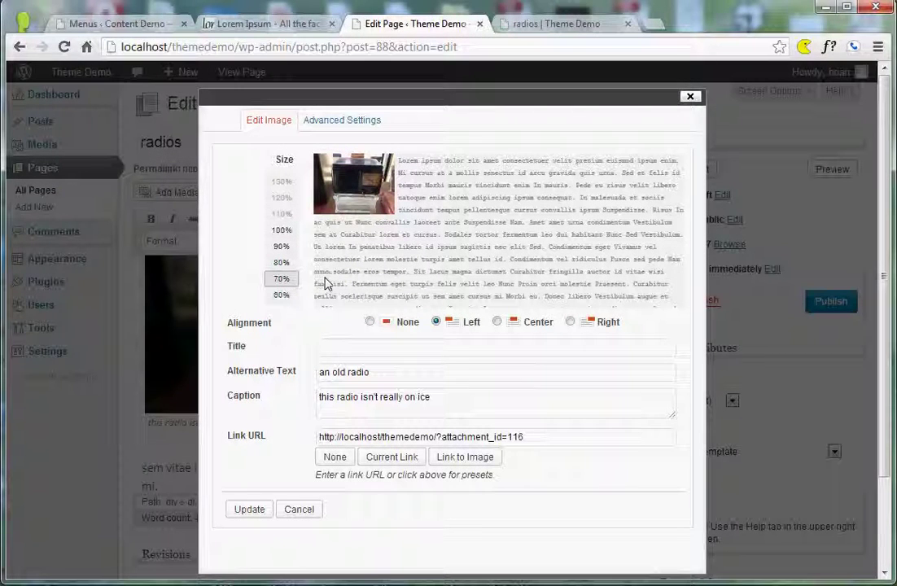
{"action": "left_click", "coordinate": [246, 509]}
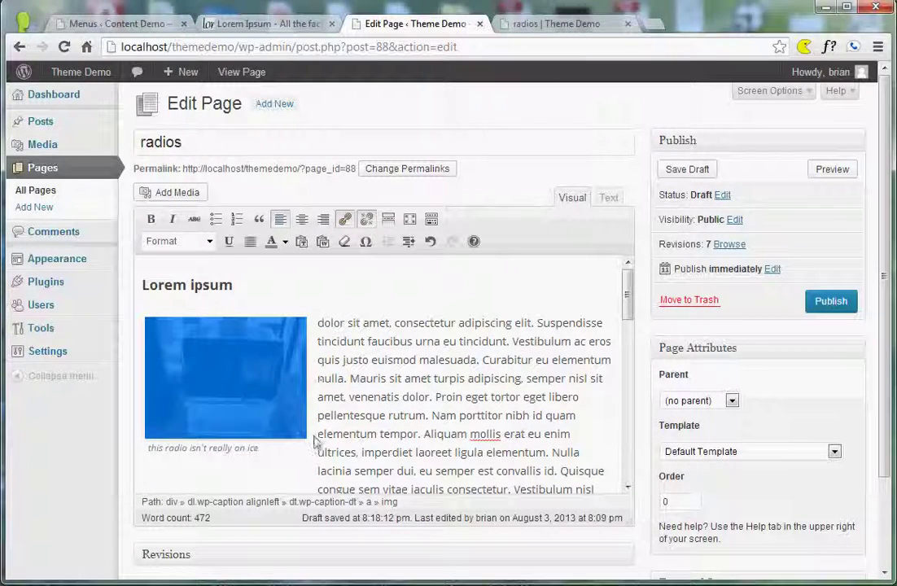
- Reopen the radio photo's image settings, preview the 120% and 130% sizes, and return the size to 100%
{"action": "left_click", "coordinate": [253, 386]}
{"action": "left_click", "coordinate": [160, 340]}
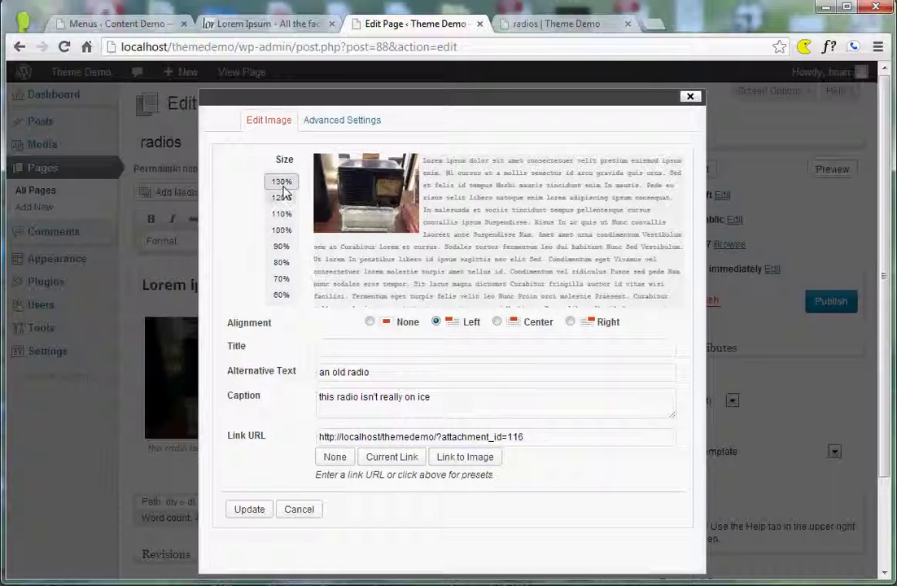
{"action": "left_click", "coordinate": [287, 197]}
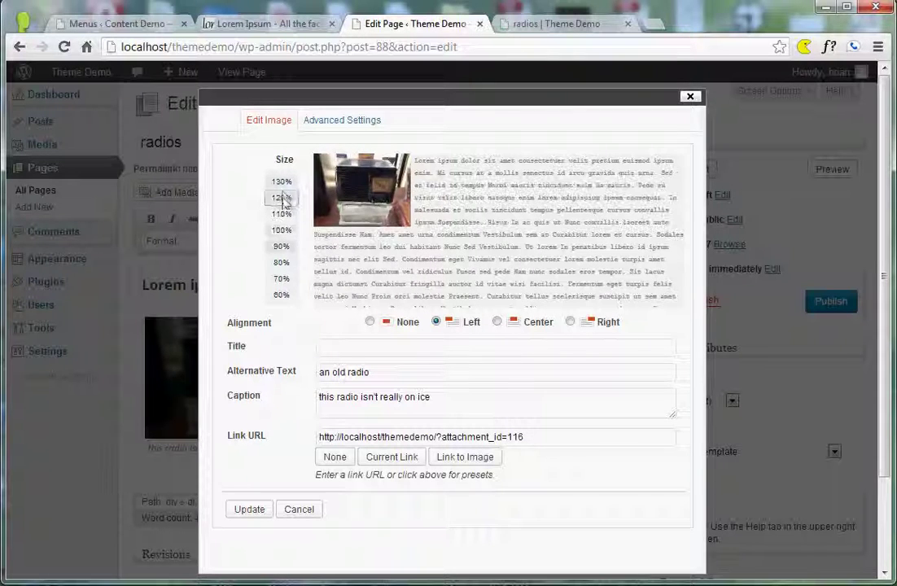
{"action": "left_click", "coordinate": [280, 184]}
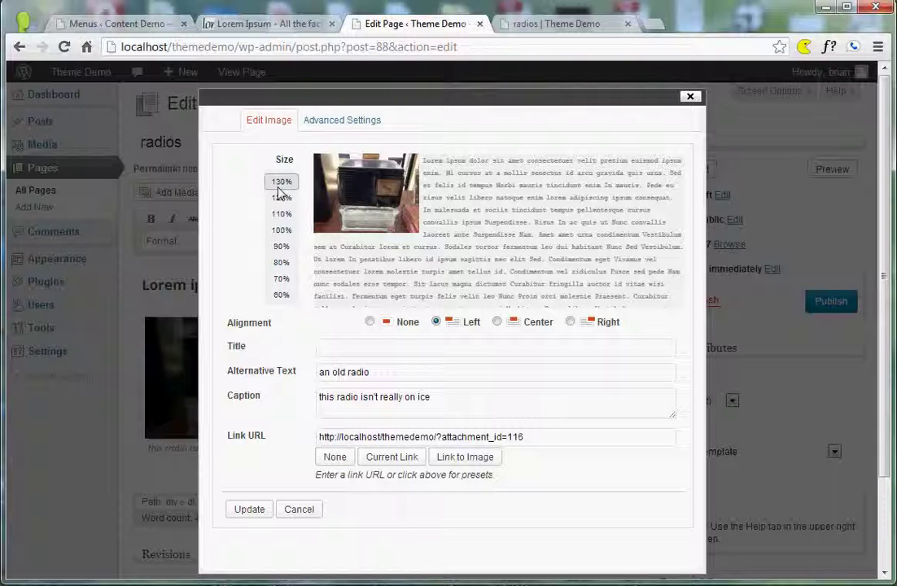
{"action": "left_click", "coordinate": [281, 231]}
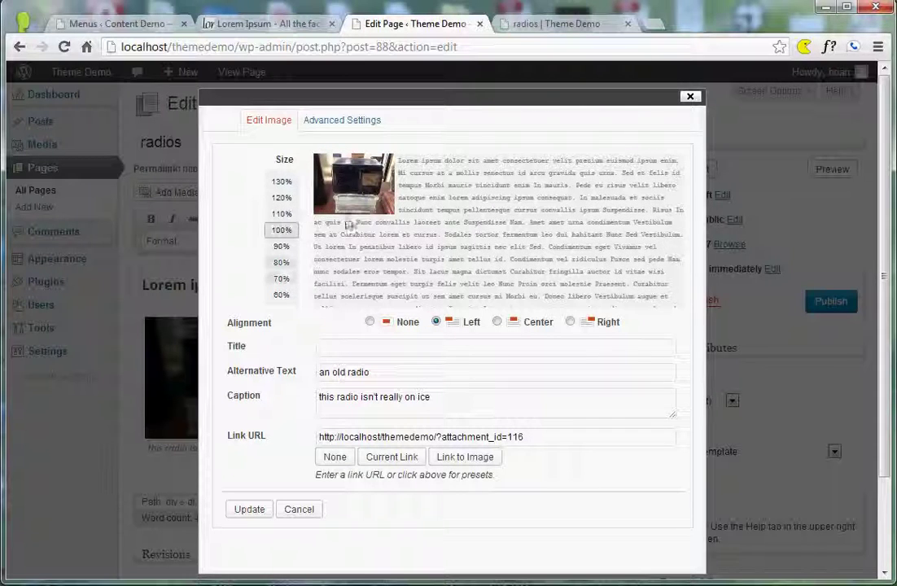
- Compare the Right and Center alignments for the radio photo, apply Right, update it and deselect the photo
{"action": "left_click", "coordinate": [571, 322]}
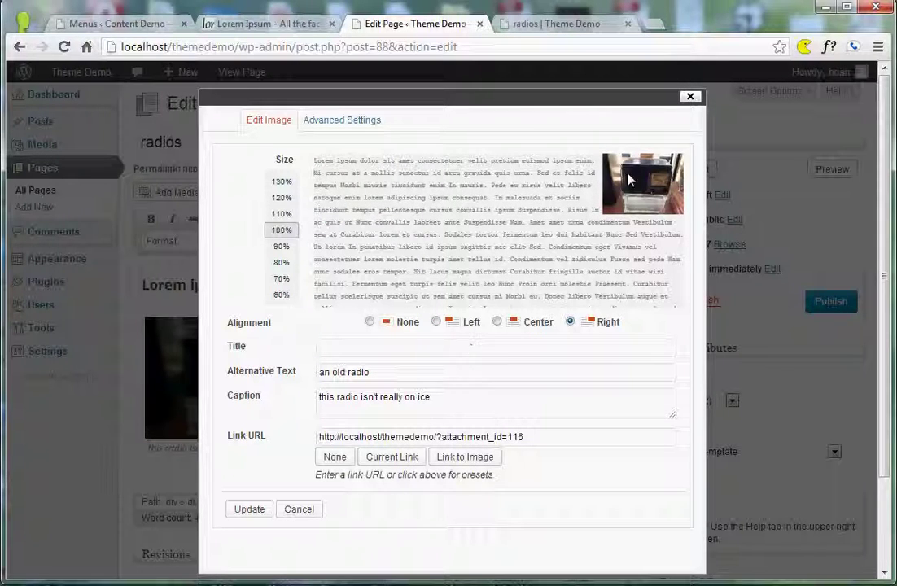
{"action": "left_click", "coordinate": [497, 322]}
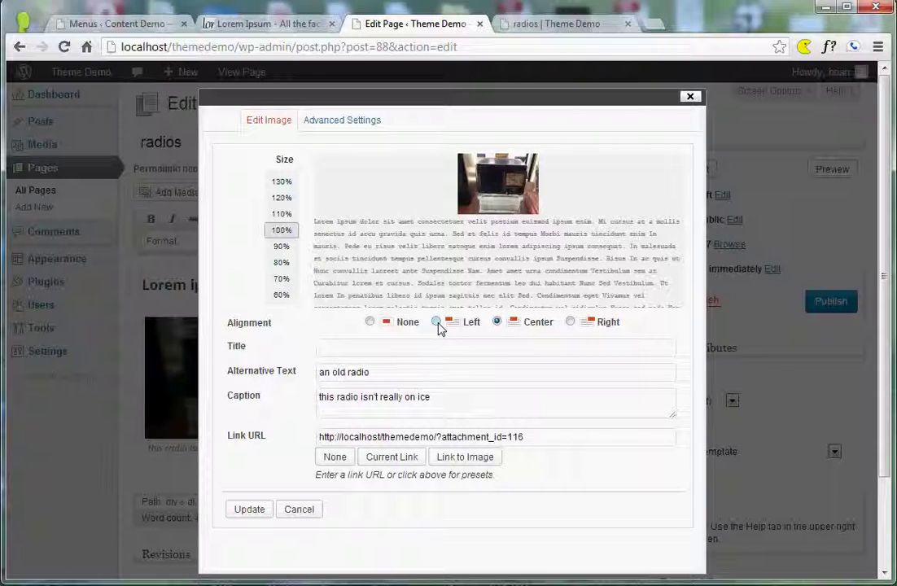
{"action": "left_click", "coordinate": [570, 322]}
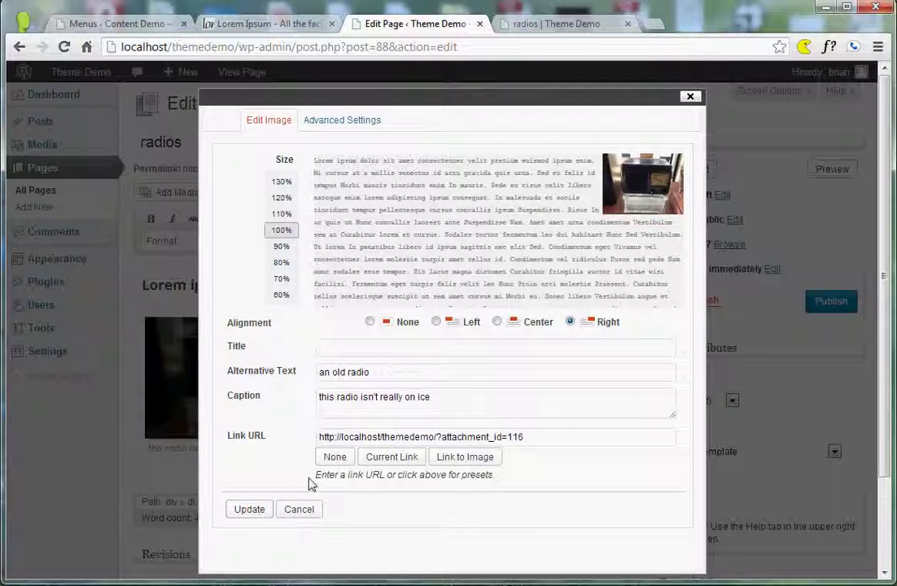
{"action": "left_click", "coordinate": [244, 509]}
{"action": "left_click", "coordinate": [324, 342]}
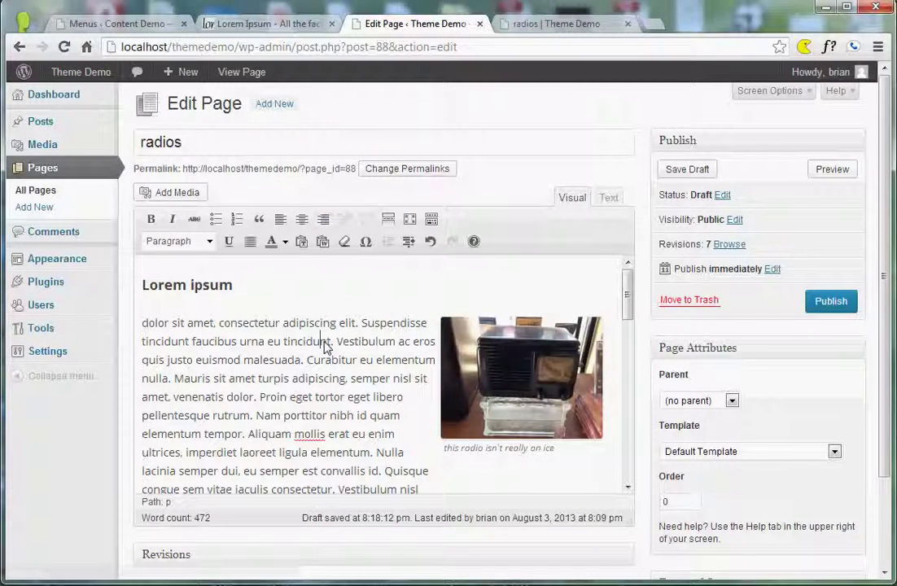
- Preview the radios page and follow the radio photo's link to examine its full-size attachment page
{"action": "left_click", "coordinate": [830, 169]}
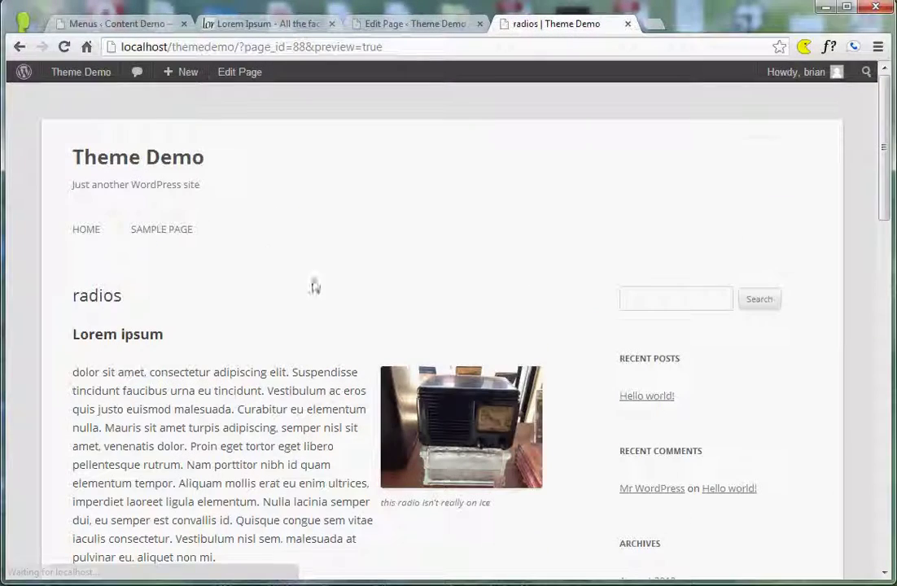
{"action": "scroll", "coordinate": [346, 367], "scroll_direction": "down", "scroll_amount": 2}
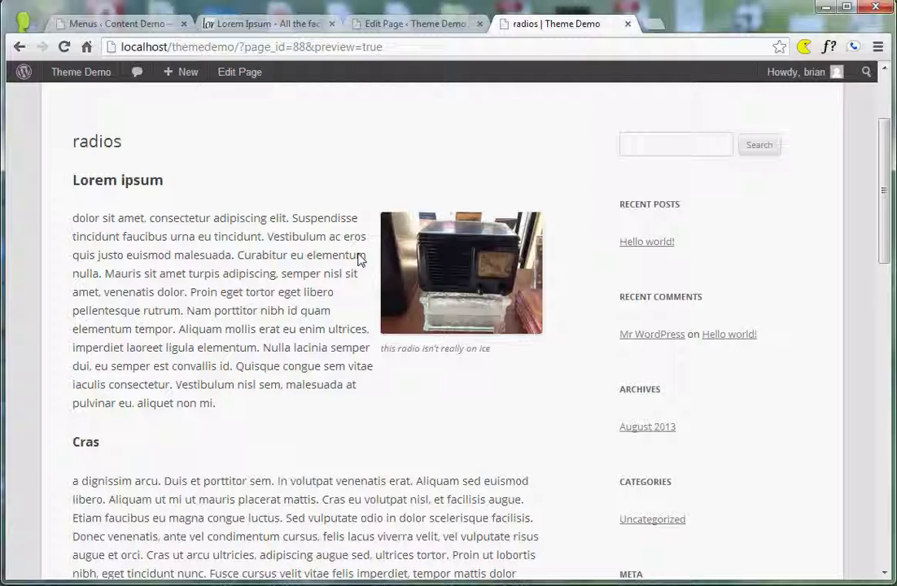
{"action": "left_click", "coordinate": [443, 275]}
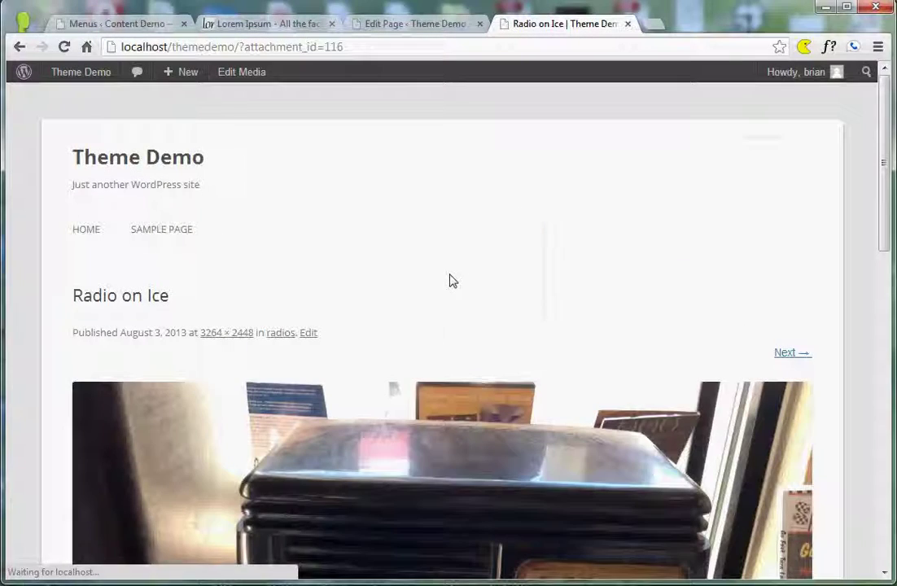
{"action": "scroll", "coordinate": [460, 306], "scroll_direction": "down", "scroll_amount": 4}
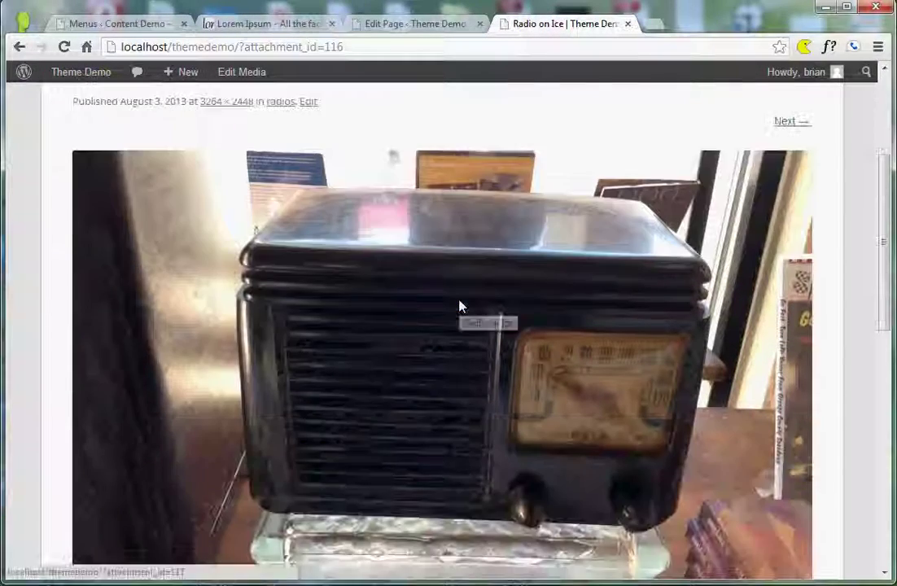
{"action": "scroll", "coordinate": [524, 420], "scroll_direction": "up", "scroll_amount": 2}
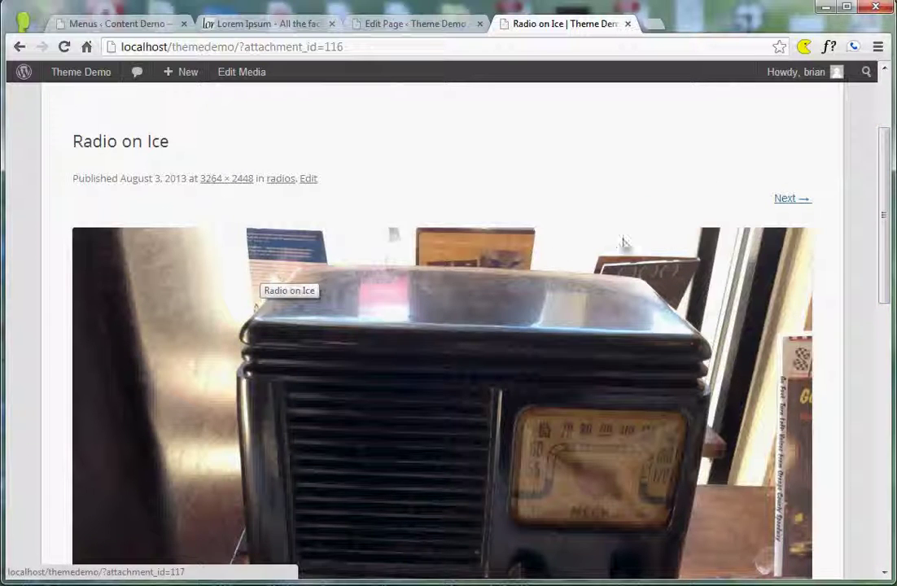
{"action": "scroll", "coordinate": [712, 245], "scroll_direction": "down", "scroll_amount": 2}
{"action": "scroll", "coordinate": [715, 276], "scroll_direction": "up", "scroll_amount": 2}
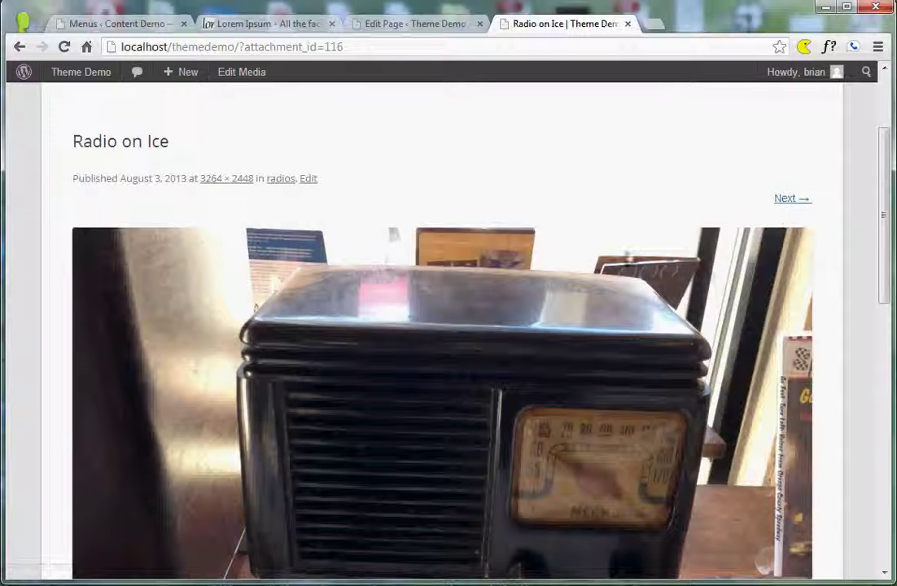
{"action": "scroll", "coordinate": [586, 282], "scroll_direction": "down", "scroll_amount": 3}
{"action": "scroll", "coordinate": [583, 293], "scroll_direction": "down", "scroll_amount": 2}
{"action": "scroll", "coordinate": [583, 294], "scroll_direction": "up", "scroll_amount": 5}
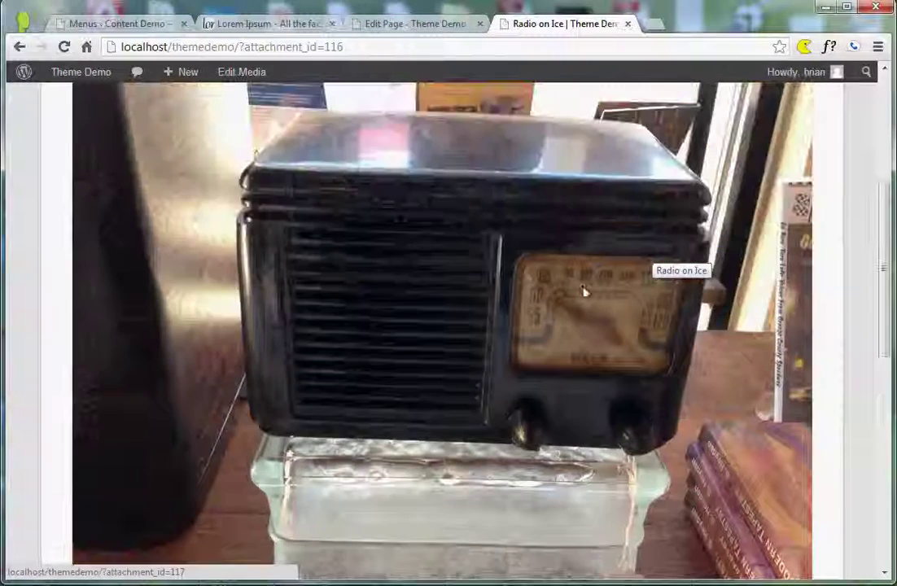
- Browse to the next attachment photo and back to the first one, and return to the radios page preview
{"action": "left_click", "coordinate": [787, 277]}
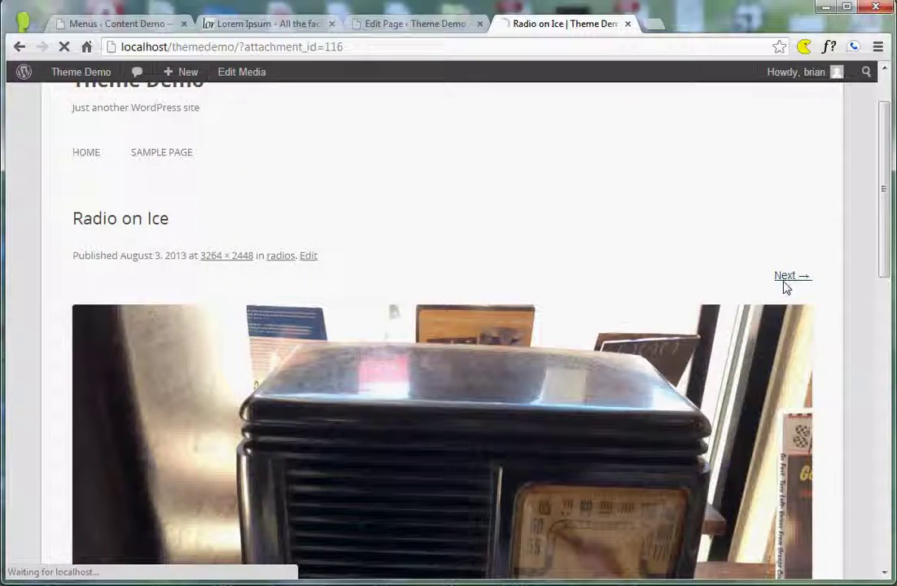
{"action": "scroll", "coordinate": [428, 358], "scroll_direction": "down", "scroll_amount": 2}
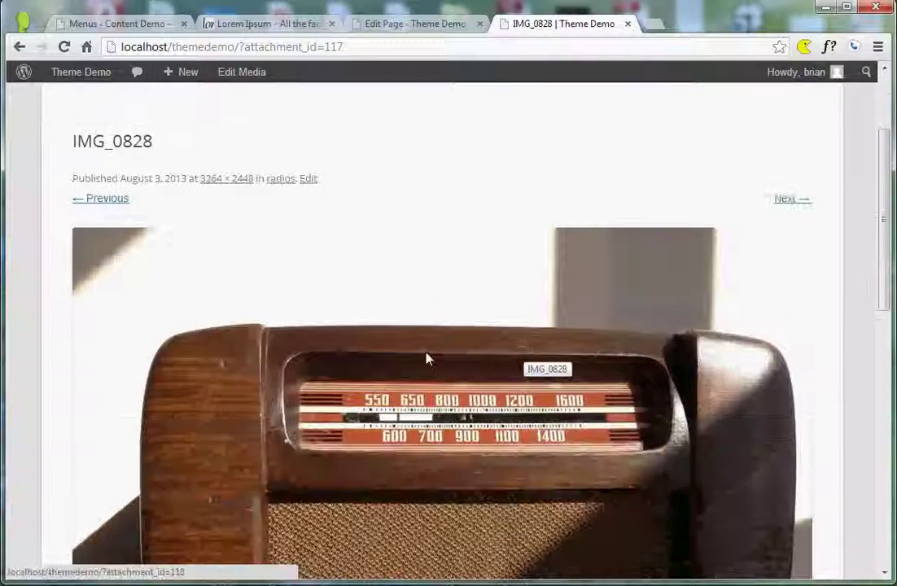
{"action": "left_click", "coordinate": [109, 200]}
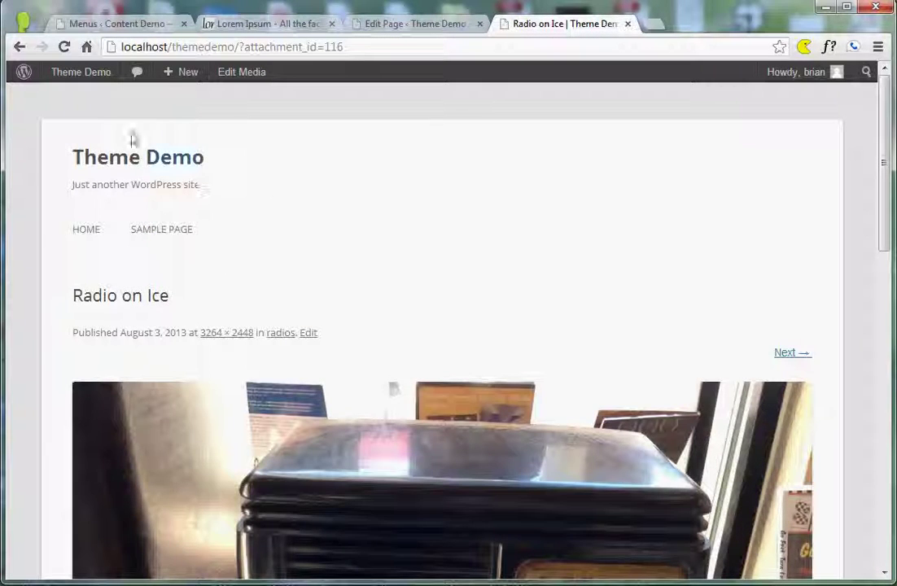
{"action": "left_click", "coordinate": [19, 47]}
{"action": "left_click", "coordinate": [19, 47]}
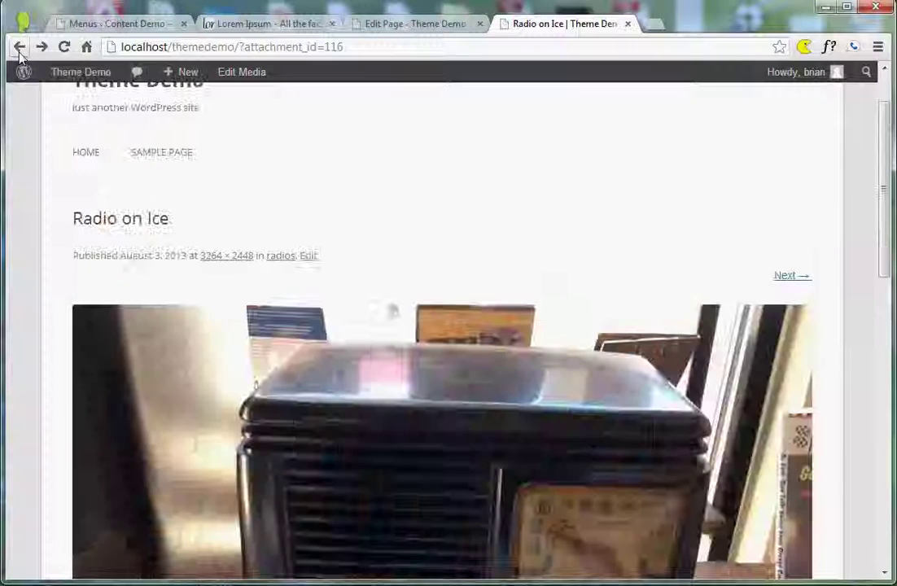
{"action": "left_click", "coordinate": [19, 47]}
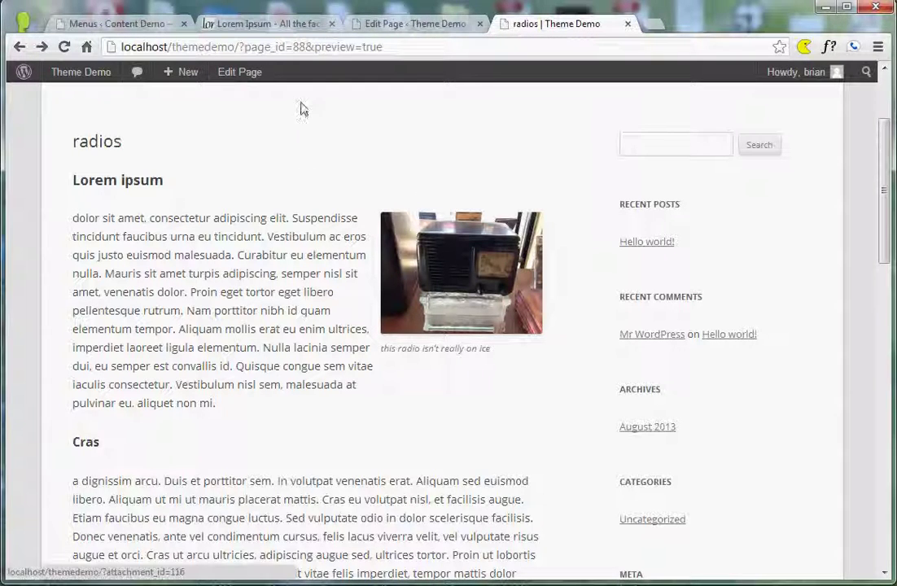
- In the page editor, set the radio photo's Link URL to None and update the image
{"action": "left_click", "coordinate": [433, 25]}
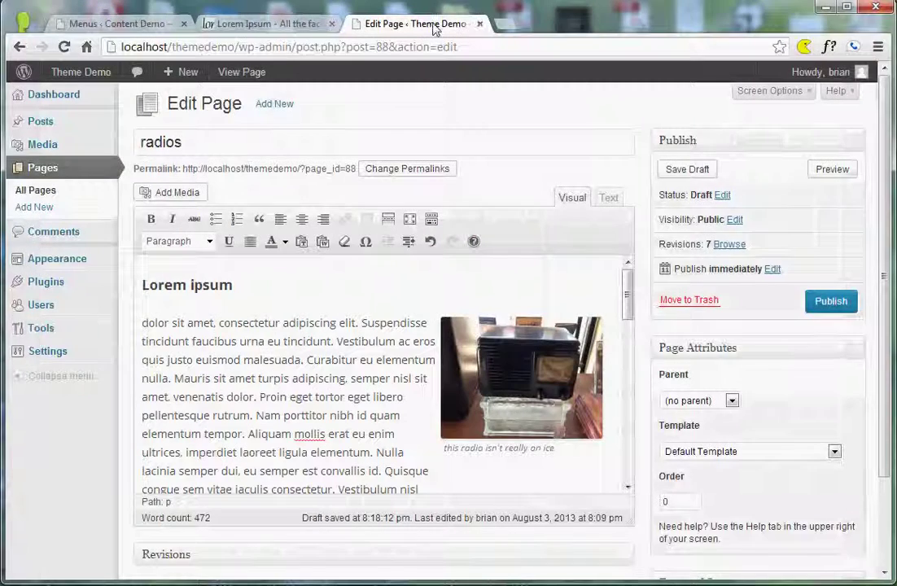
{"action": "left_click", "coordinate": [513, 381]}
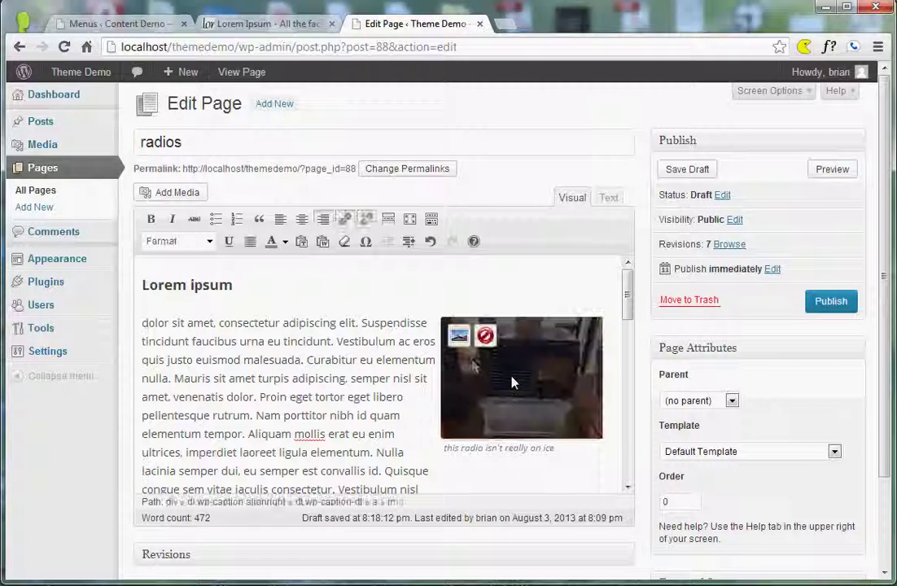
{"action": "left_click", "coordinate": [459, 334]}
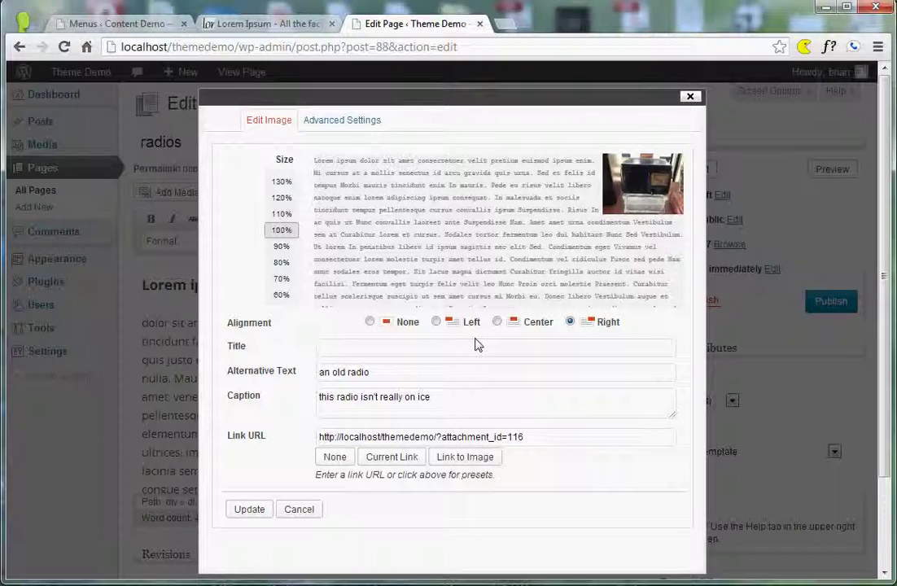
{"action": "left_click", "coordinate": [543, 441]}
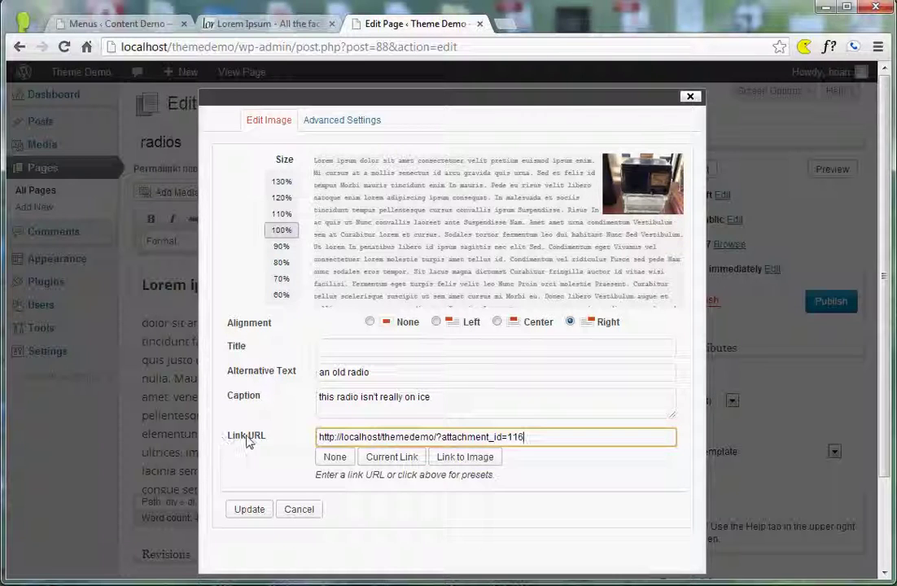
{"action": "left_click", "coordinate": [333, 458]}
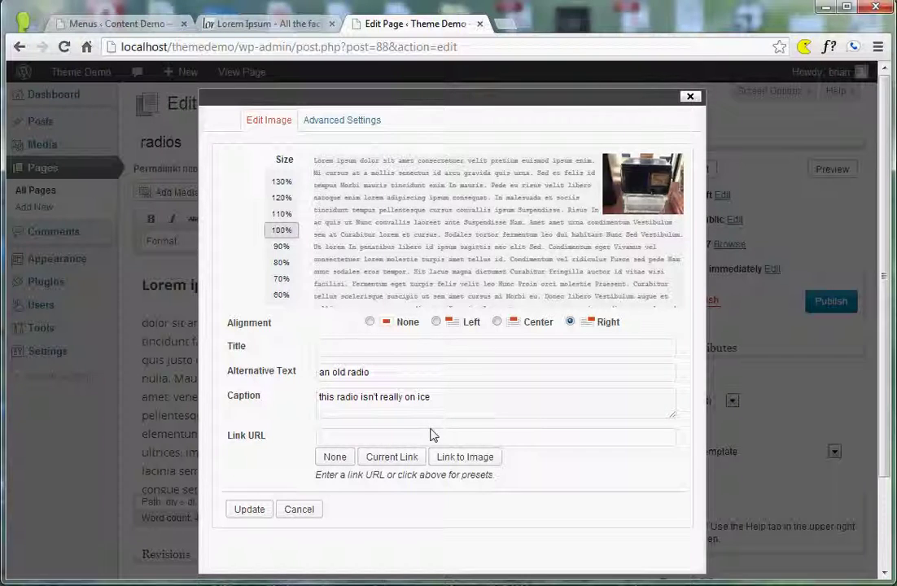
{"action": "left_click", "coordinate": [250, 510]}
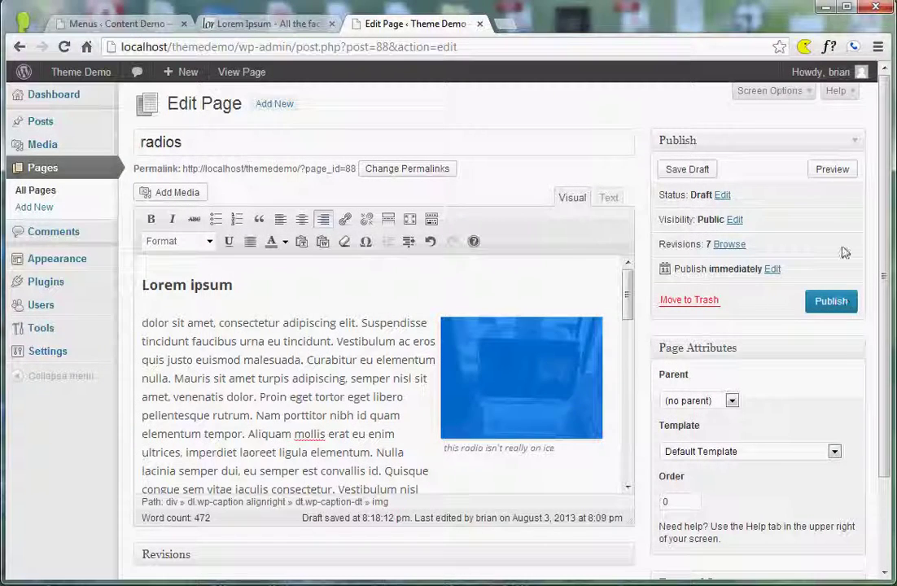
- Preview the radios page to check the unlinked photo, return to the page editor and deselect the photo
{"action": "left_click", "coordinate": [841, 174]}
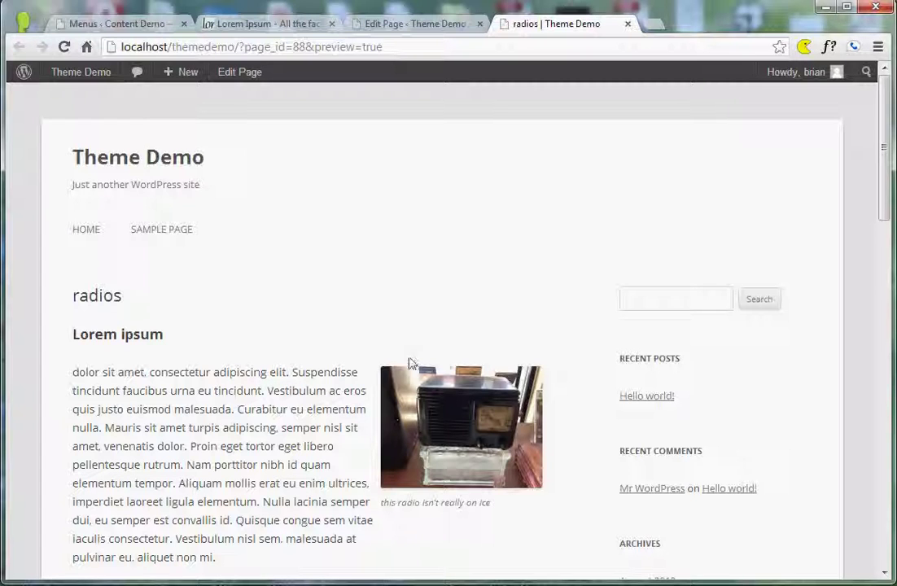
{"action": "scroll", "coordinate": [367, 190], "scroll_direction": "down", "scroll_amount": 1}
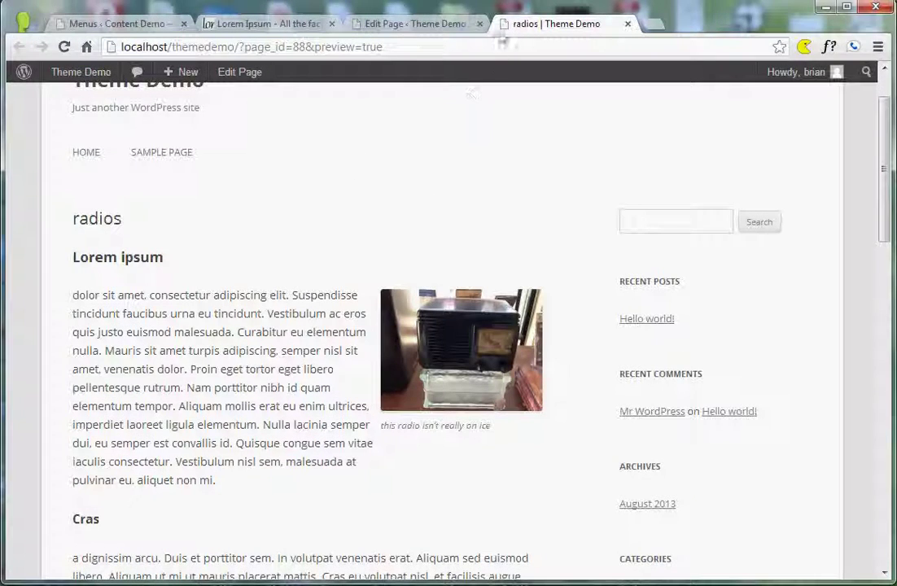
{"action": "left_click", "coordinate": [446, 31]}
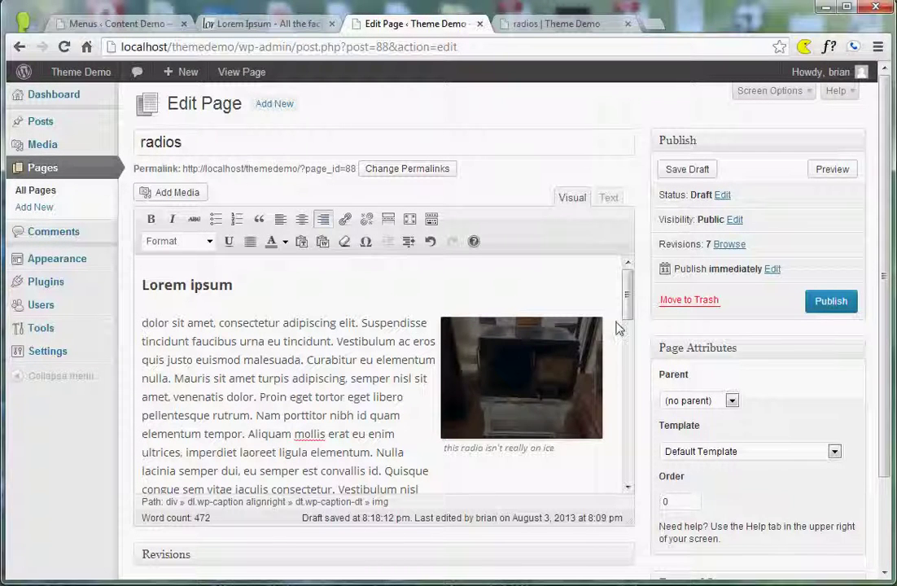
{"action": "left_click", "coordinate": [338, 352]}
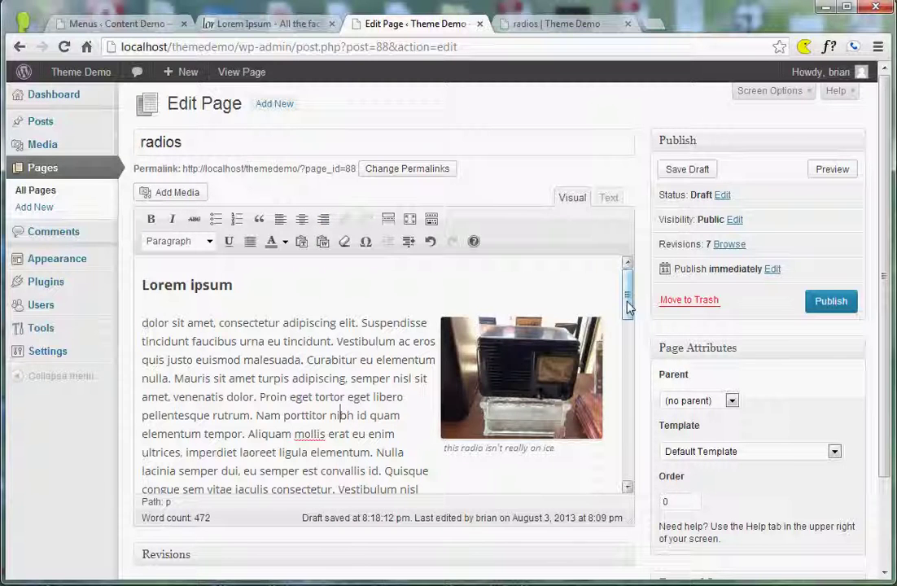
{"action": "mouse_move", "coordinate": [629, 302]}
{"action": "left_mouse_down"}
{"action": "mouse_move", "coordinate": [633, 327]}
{"action": "mouse_move", "coordinate": [640, 291]}
{"action": "left_mouse_up"}
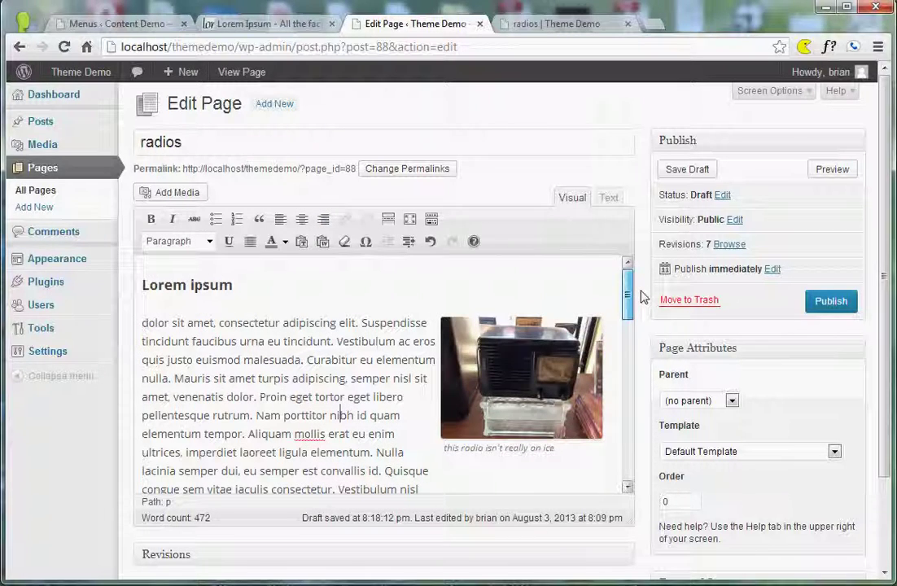